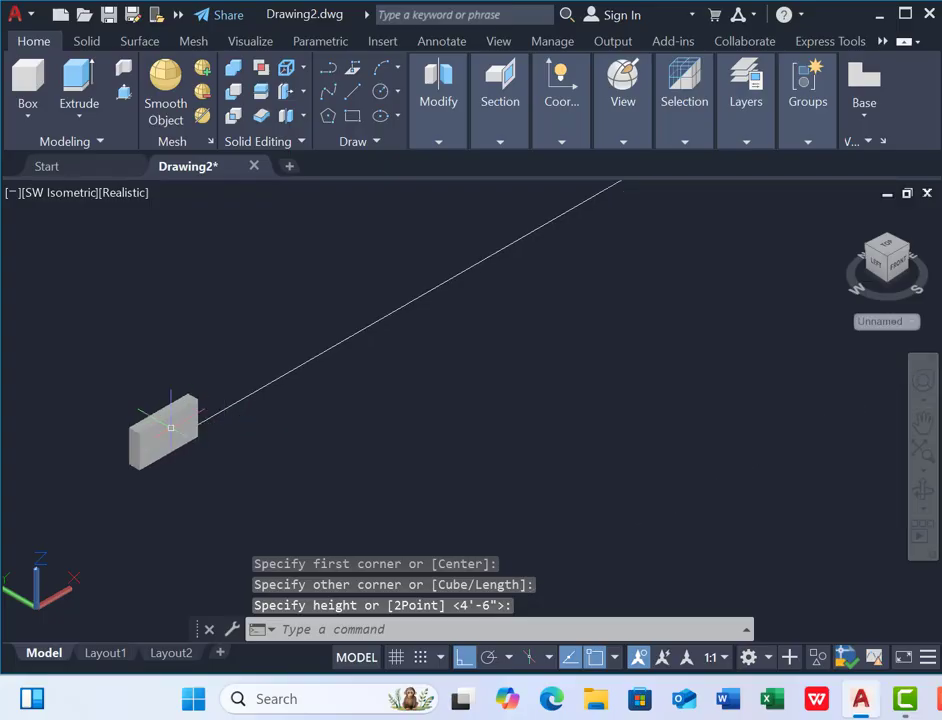
Fillet the two vertical edges and the upper edge of the box's front face
{"action": "mouse_move", "coordinate": [228, 173]}
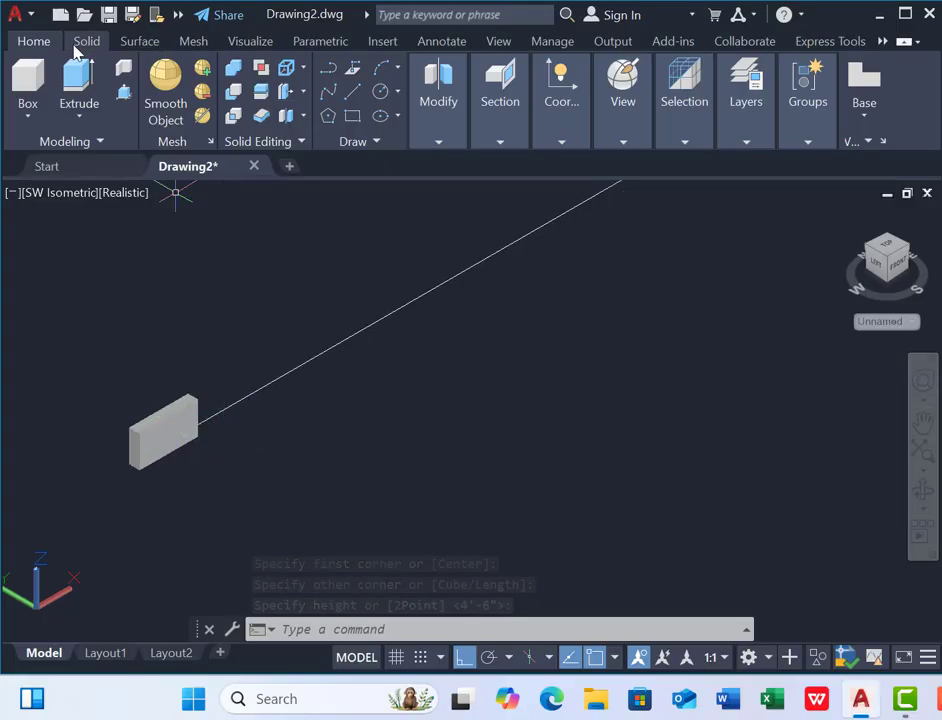
{"action": "left_click", "coordinate": [82, 42]}
{"action": "left_click", "coordinate": [500, 95]}
{"action": "scroll", "coordinate": [113, 439], "scroll_direction": "up", "scroll_amount": 5}
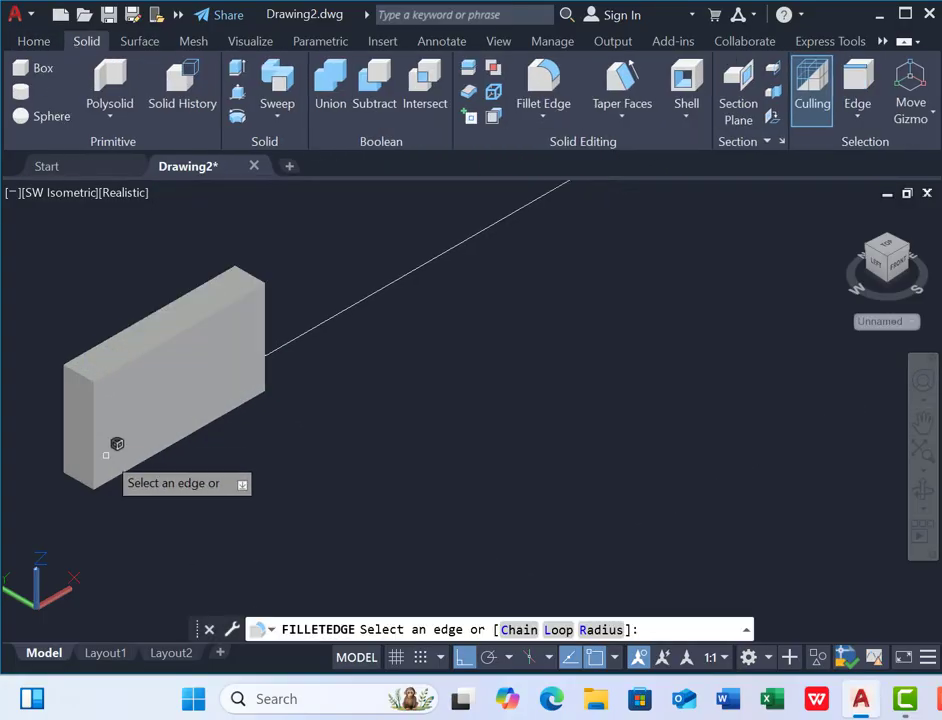
{"action": "left_click", "coordinate": [94, 420]}
{"action": "left_click", "coordinate": [146, 345]}
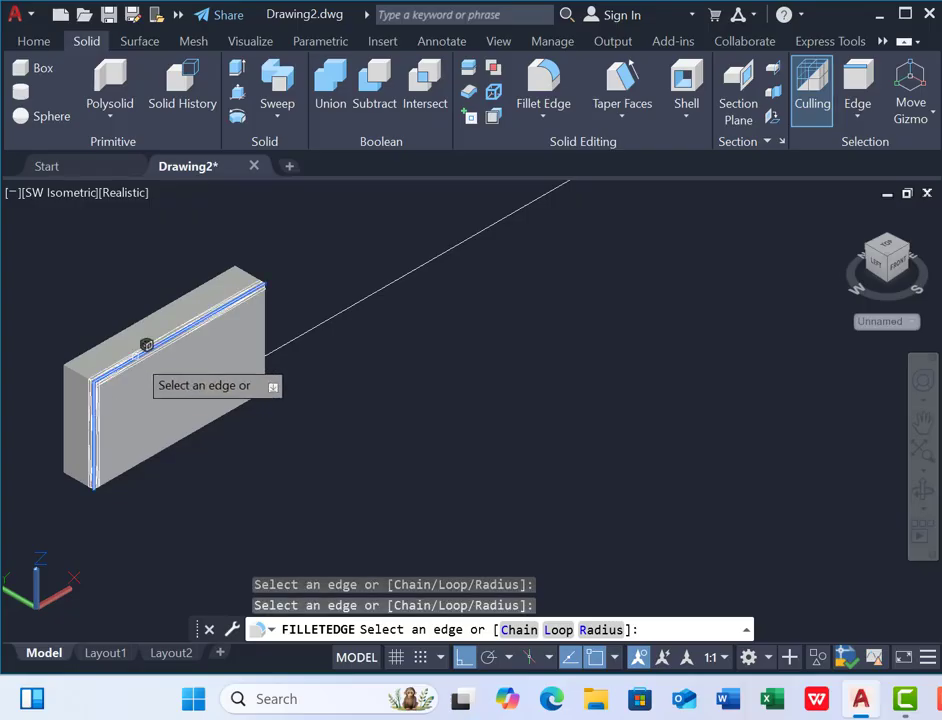
{"action": "left_click", "coordinate": [261, 324]}
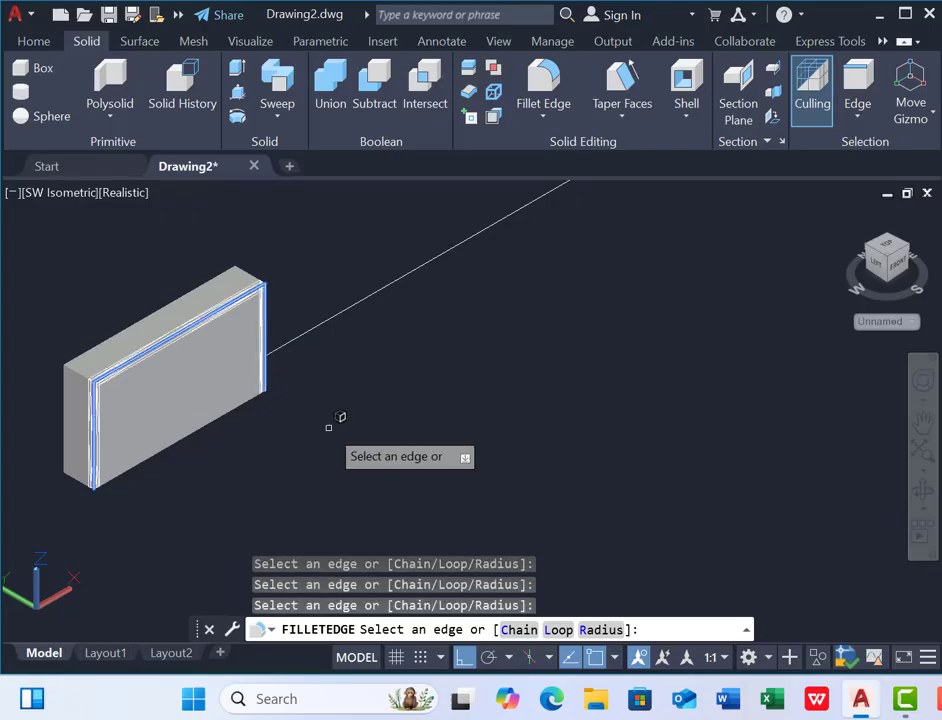
{"action": "key", "text": "Return"}
{"action": "key", "text": "Return"}
Copy the filleted block end to end along the line, using its upper back corner as base point
{"action": "scroll", "coordinate": [317, 400], "scroll_direction": "down", "scroll_amount": 3}
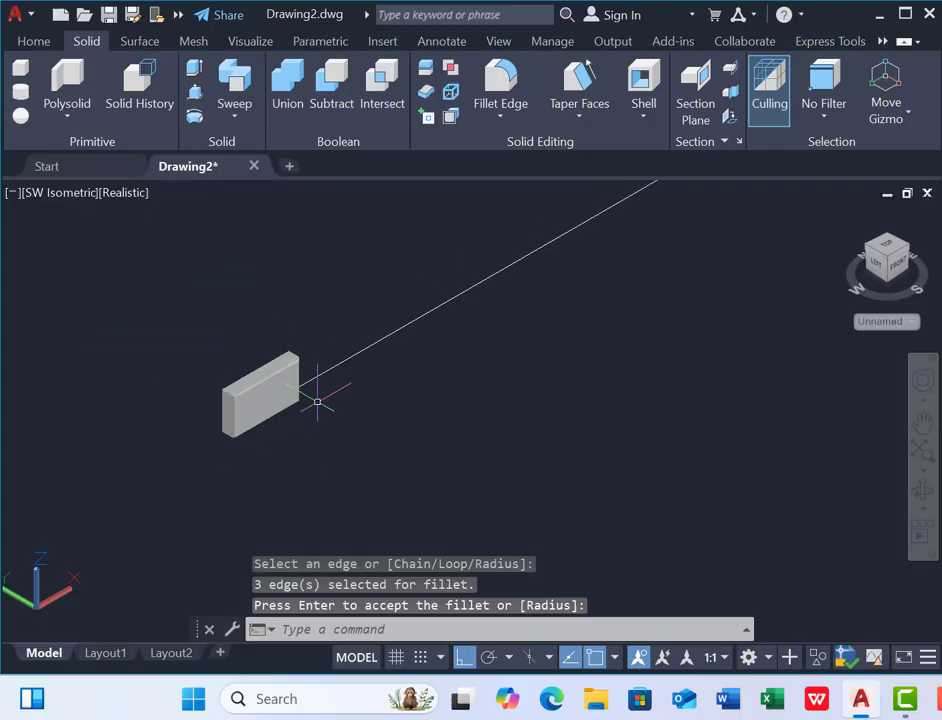
{"action": "scroll", "coordinate": [317, 400], "scroll_direction": "up", "scroll_amount": 3}
{"action": "left_click", "coordinate": [46, 204]}
{"action": "left_click", "coordinate": [374, 504]}
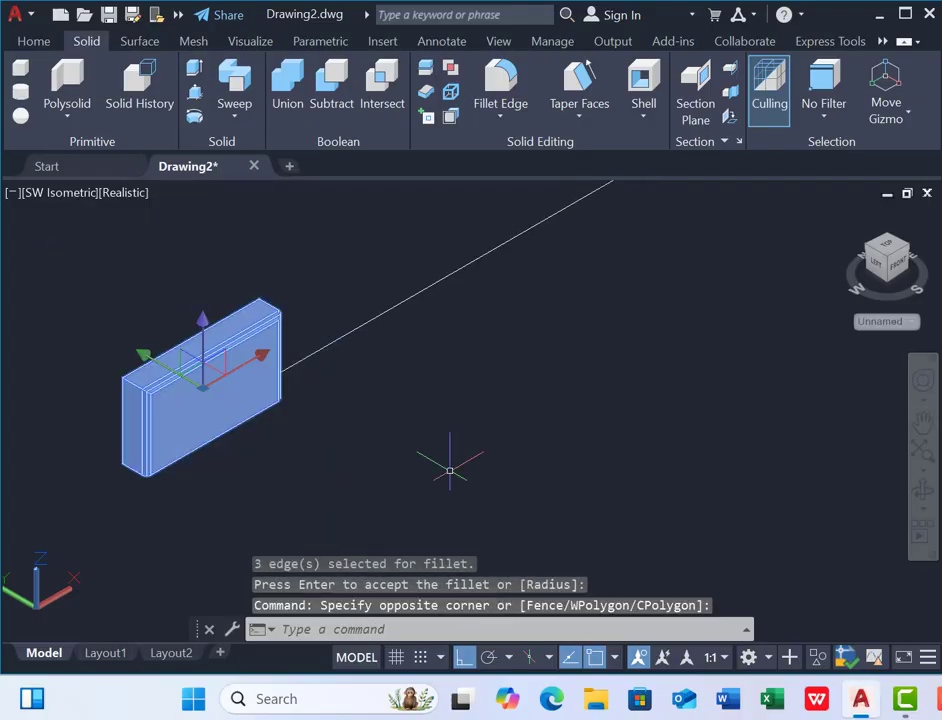
{"action": "type", "text": "co"}
{"action": "key", "text": "Return"}
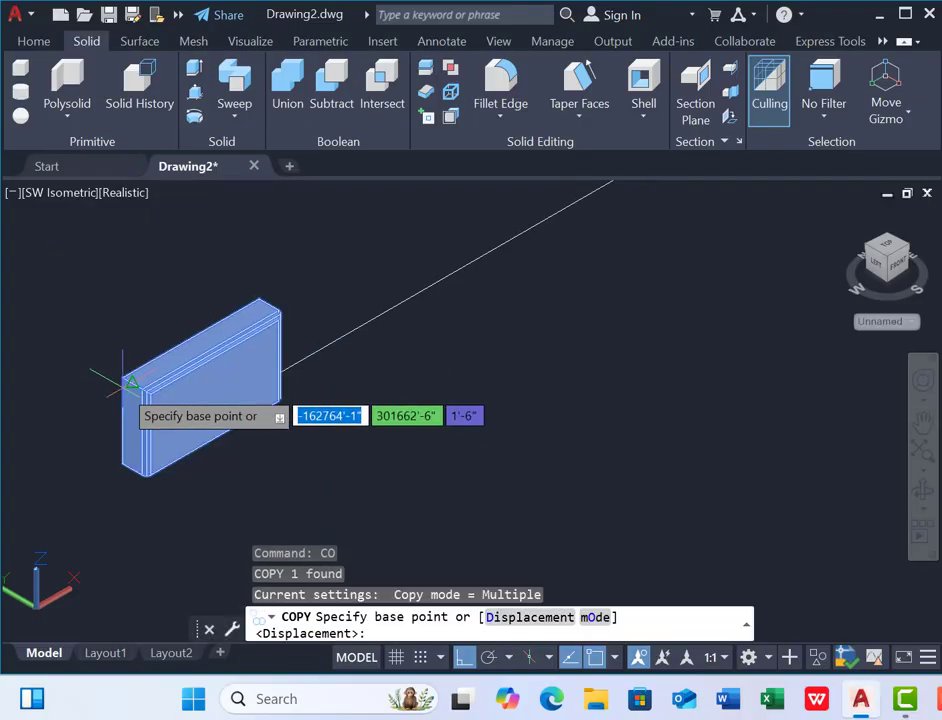
{"action": "left_click", "coordinate": [122, 378]}
{"action": "left_click", "coordinate": [270, 290]}
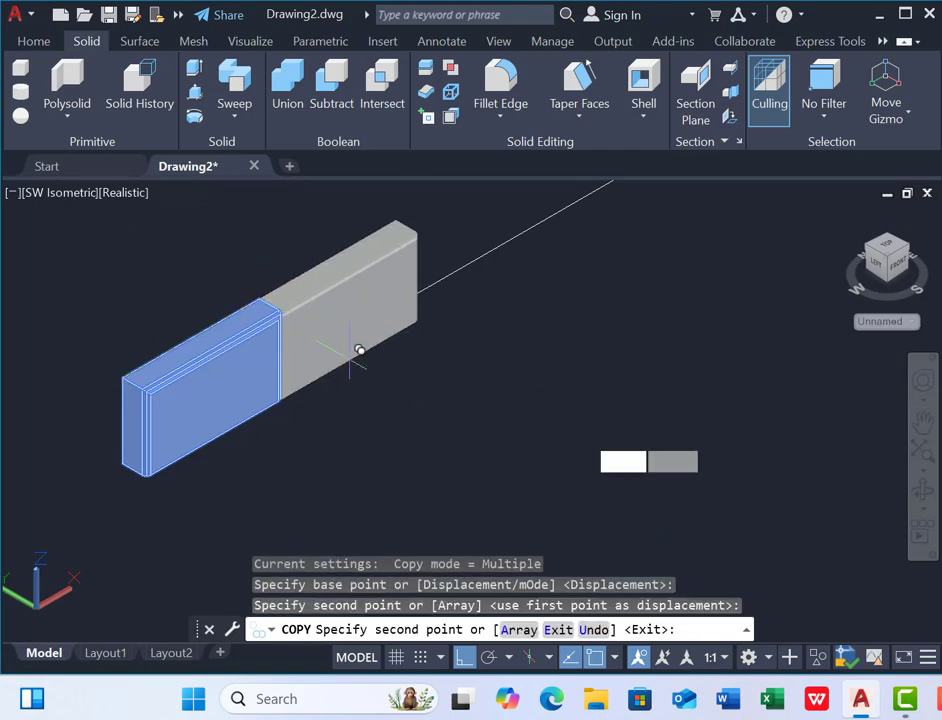
{"action": "key", "text": "Escape"}
Open the materials browser and list the Wall Paint materials of the Autodesk library
{"action": "scroll", "coordinate": [221, 347], "scroll_direction": "down", "scroll_amount": 5}
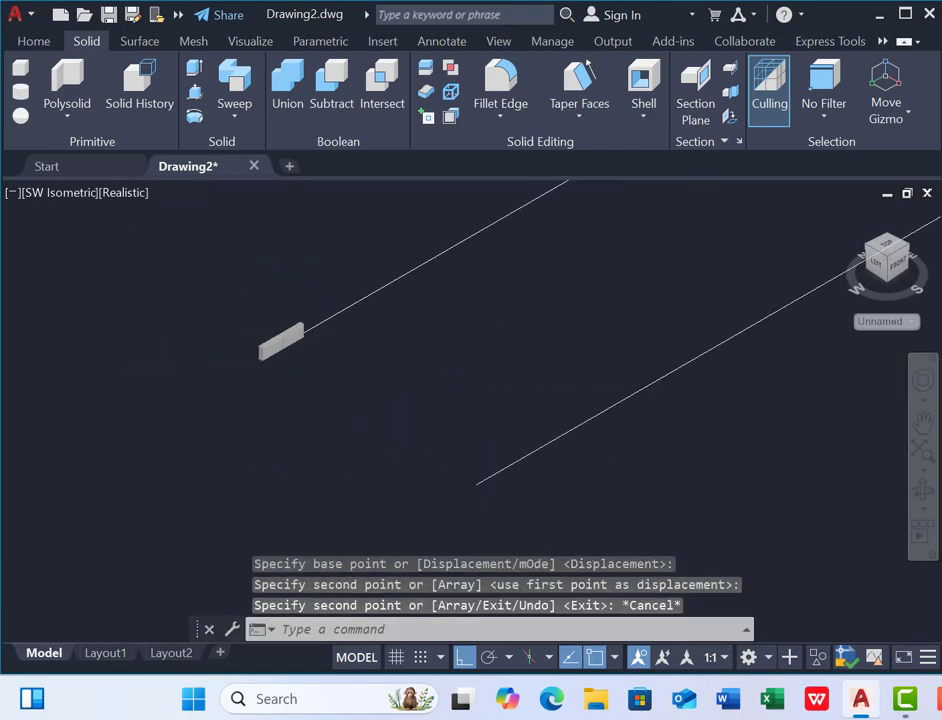
{"action": "left_click", "coordinate": [33, 41]}
{"action": "scroll", "coordinate": [143, 252], "scroll_direction": "down", "scroll_amount": 6}
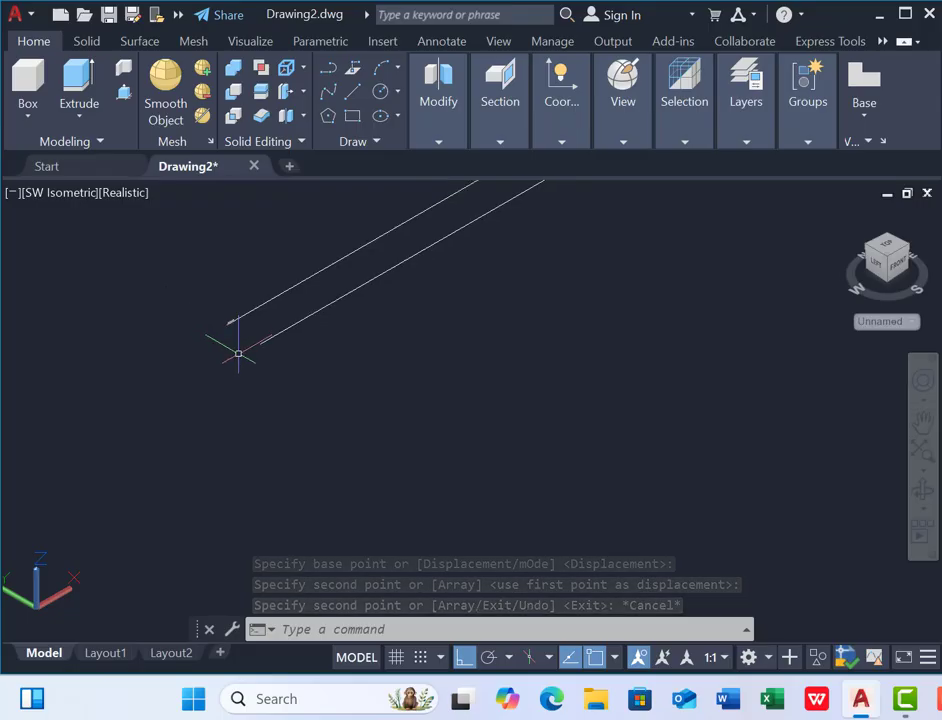
{"action": "scroll", "coordinate": [260, 348], "scroll_direction": "up", "scroll_amount": 2}
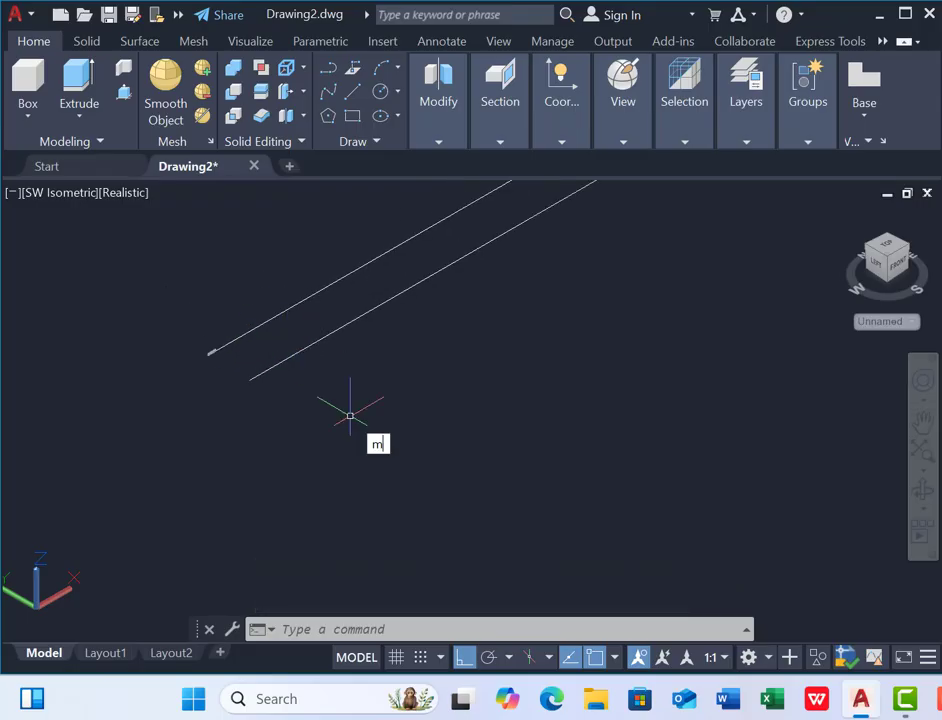
{"action": "type", "text": "at"}
{"action": "key", "text": "Return"}
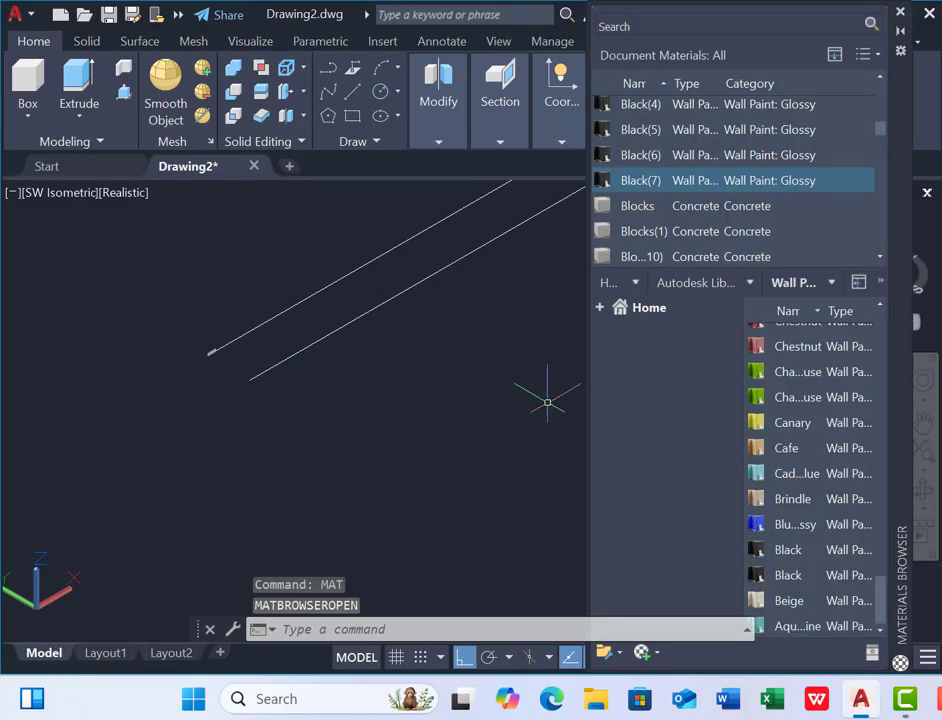
{"action": "left_click", "coordinate": [754, 285]}
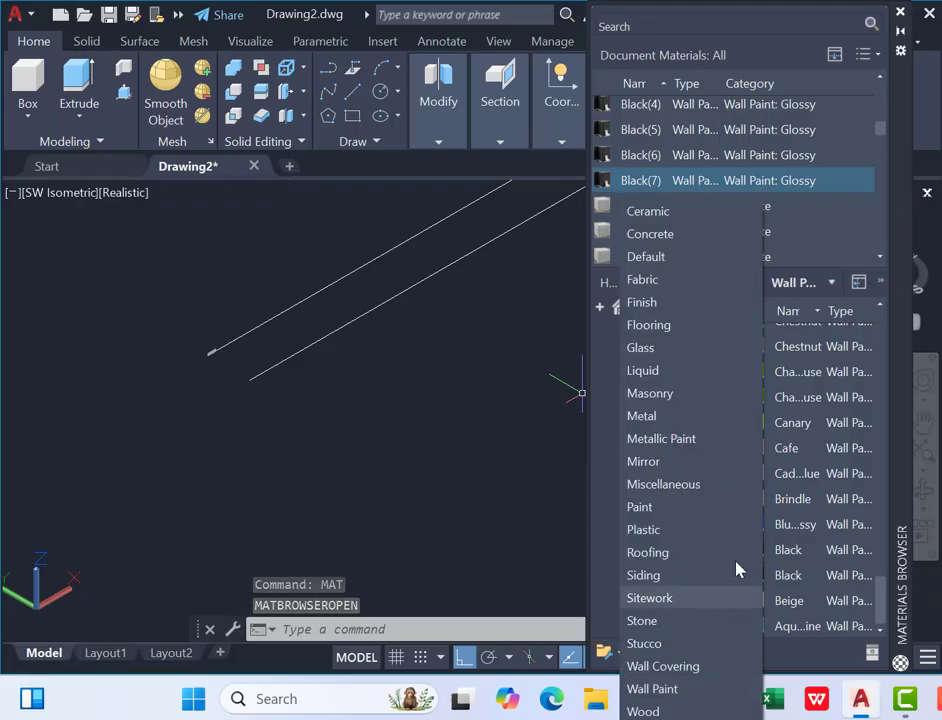
{"action": "left_click", "coordinate": [677, 688]}
{"action": "scroll", "coordinate": [800, 483], "scroll_direction": "up", "scroll_amount": 3}
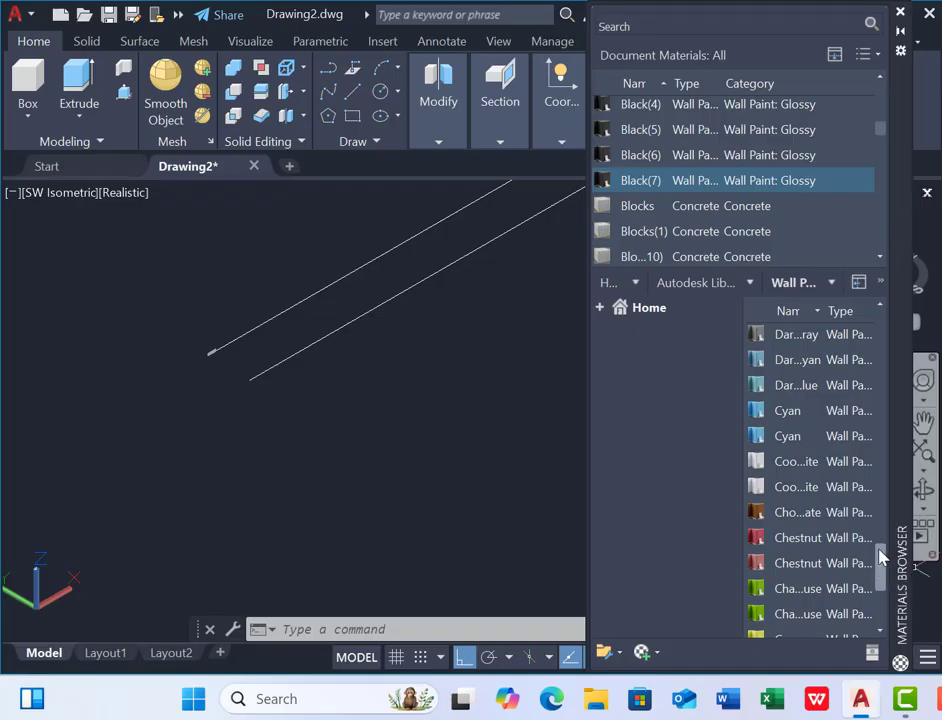
{"action": "left_click_drag", "start_coordinate": [880, 557], "coordinate": [873, 316]}
Apply glossy White wall paint to the first block and glossy Black wall paint to its copy, then close the materials browser
{"action": "scroll", "coordinate": [225, 361], "scroll_direction": "up", "scroll_amount": 7}
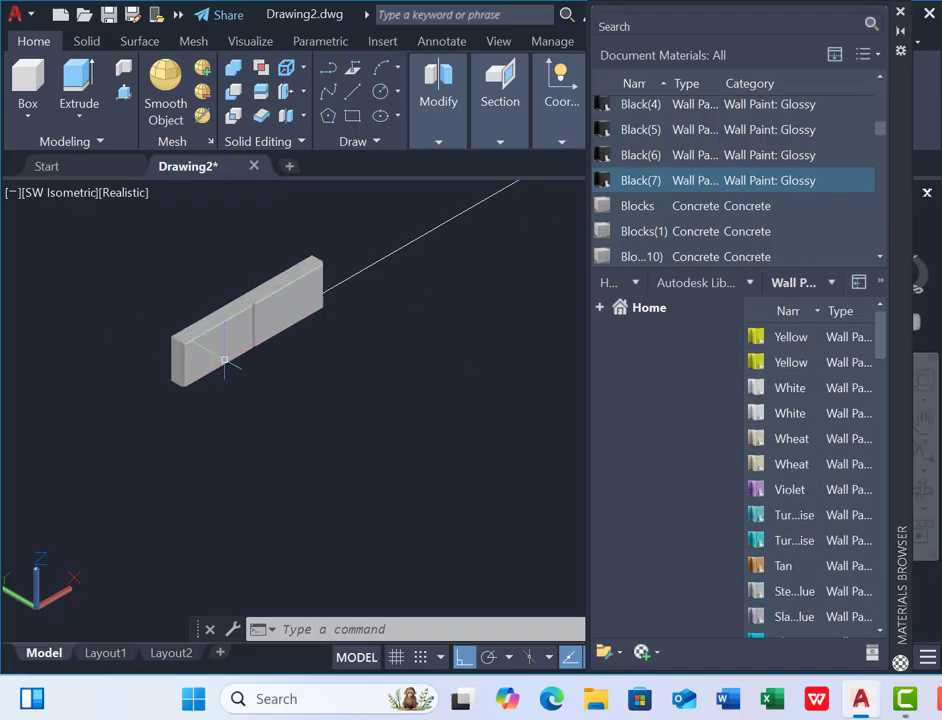
{"action": "left_click", "coordinate": [216, 355]}
{"action": "left_click", "coordinate": [843, 388]}
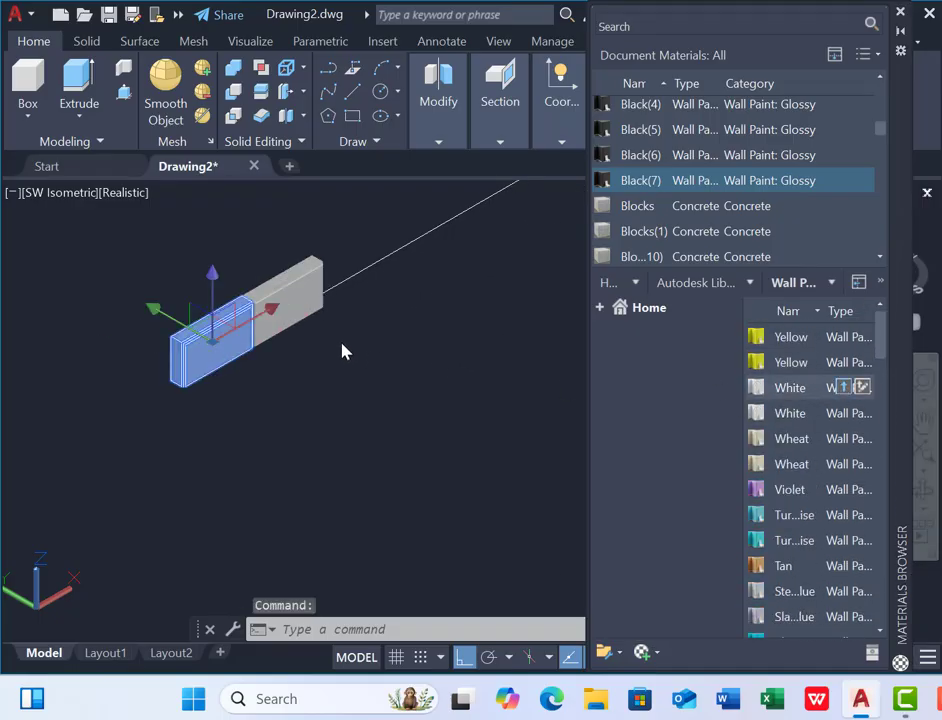
{"action": "left_click_drag", "start_coordinate": [875, 354], "coordinate": [877, 635]}
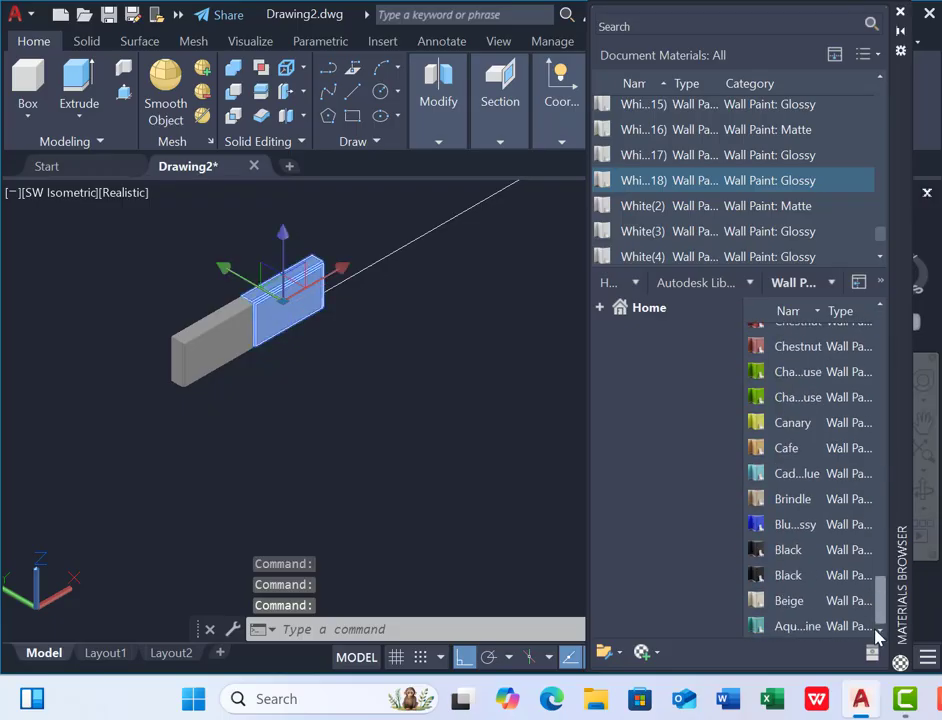
{"action": "left_click", "coordinate": [845, 550]}
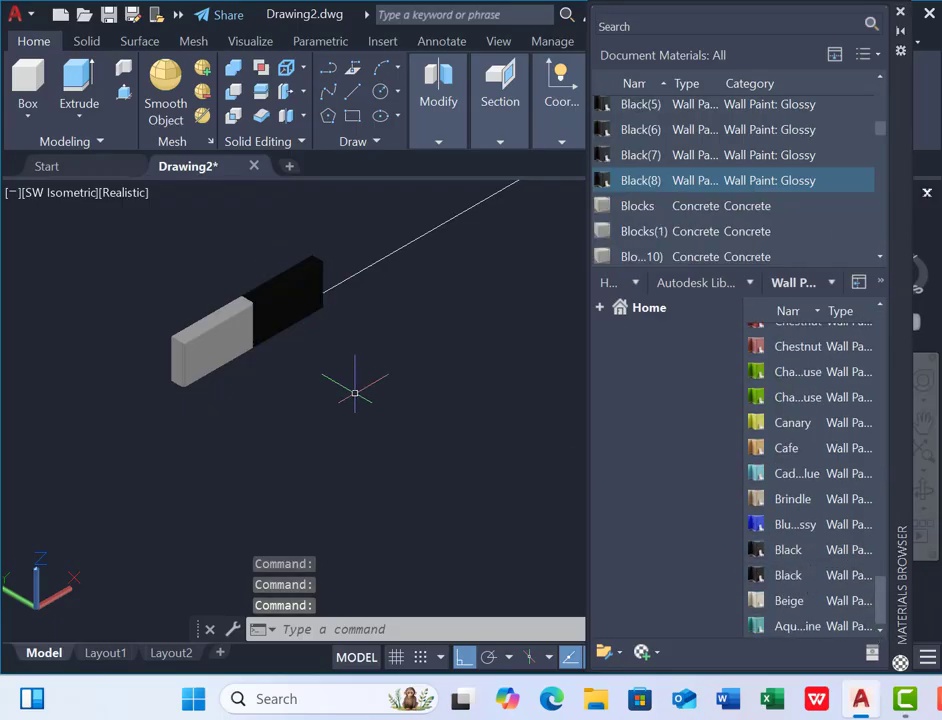
{"action": "left_click", "coordinate": [901, 12]}
Create a path array of the white and black blocks along the line they adjoin
{"action": "scroll", "coordinate": [294, 395], "scroll_direction": "down", "scroll_amount": 3}
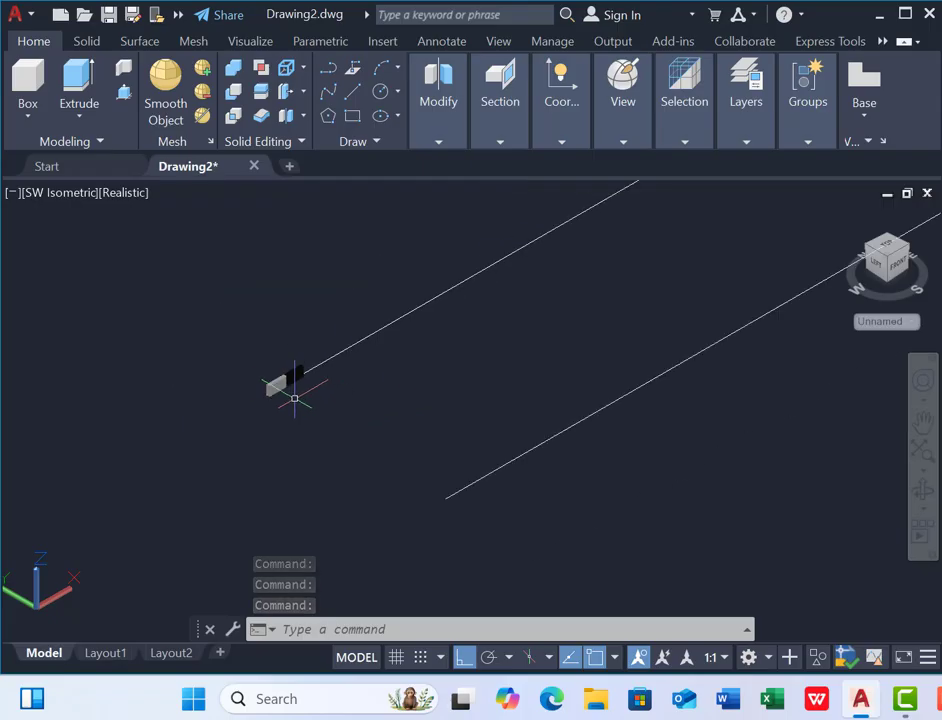
{"action": "scroll", "coordinate": [299, 427], "scroll_direction": "up", "scroll_amount": 1}
{"action": "left_click", "coordinate": [238, 325]}
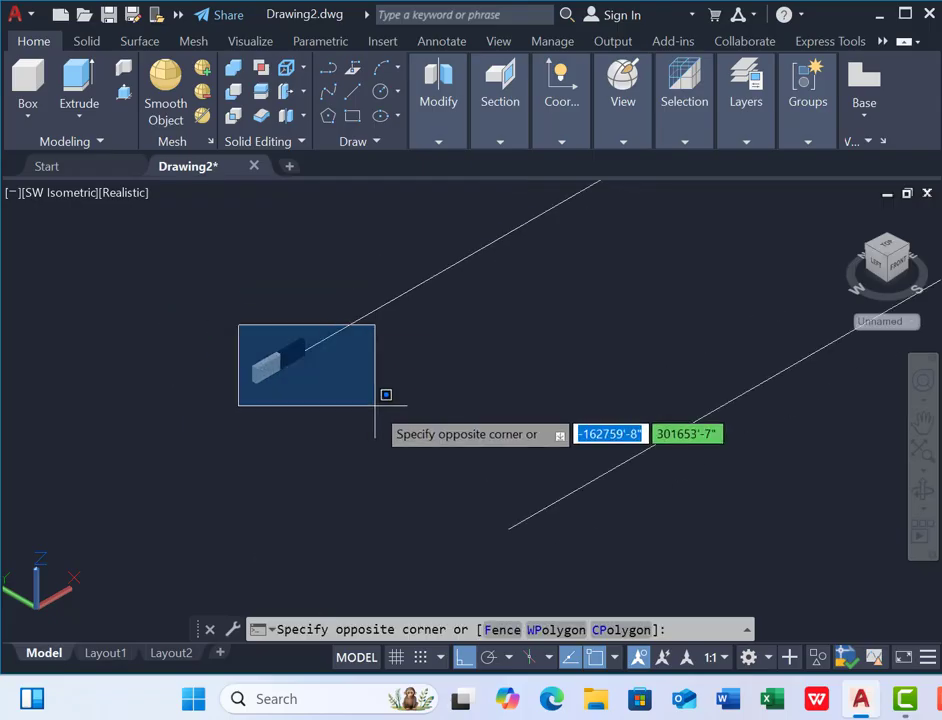
{"action": "left_click", "coordinate": [375, 405]}
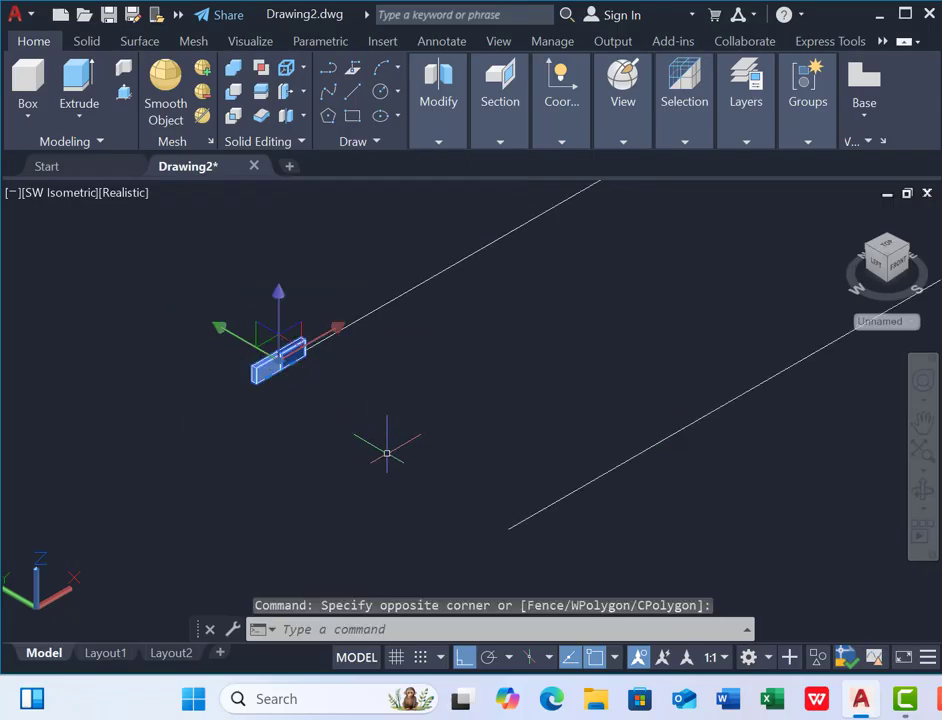
{"action": "type", "text": "AR"}
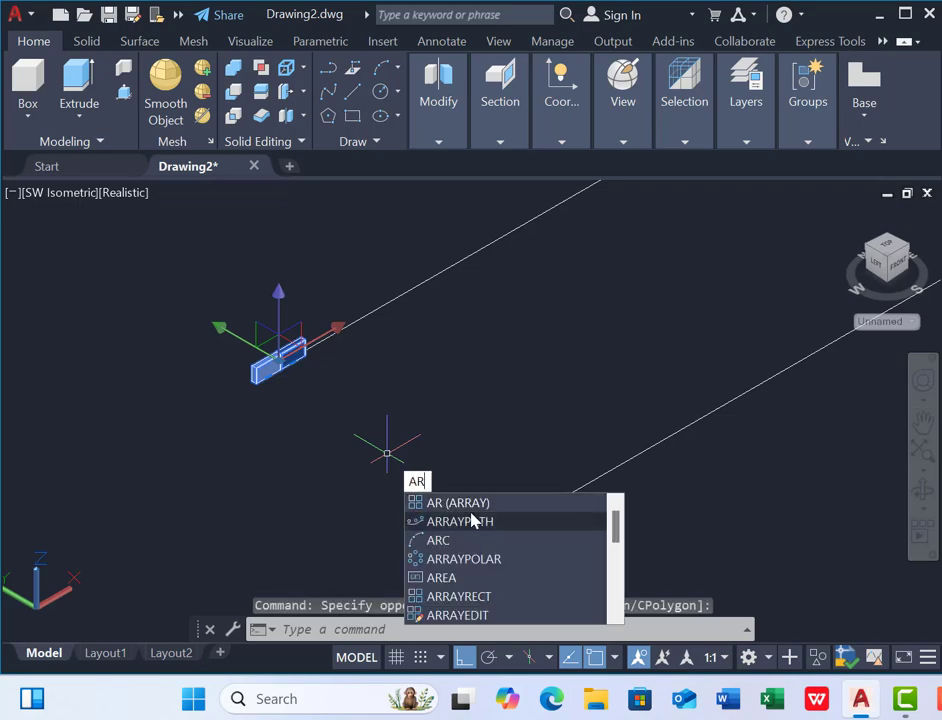
{"action": "left_click", "coordinate": [464, 523]}
{"action": "left_click", "coordinate": [330, 339]}
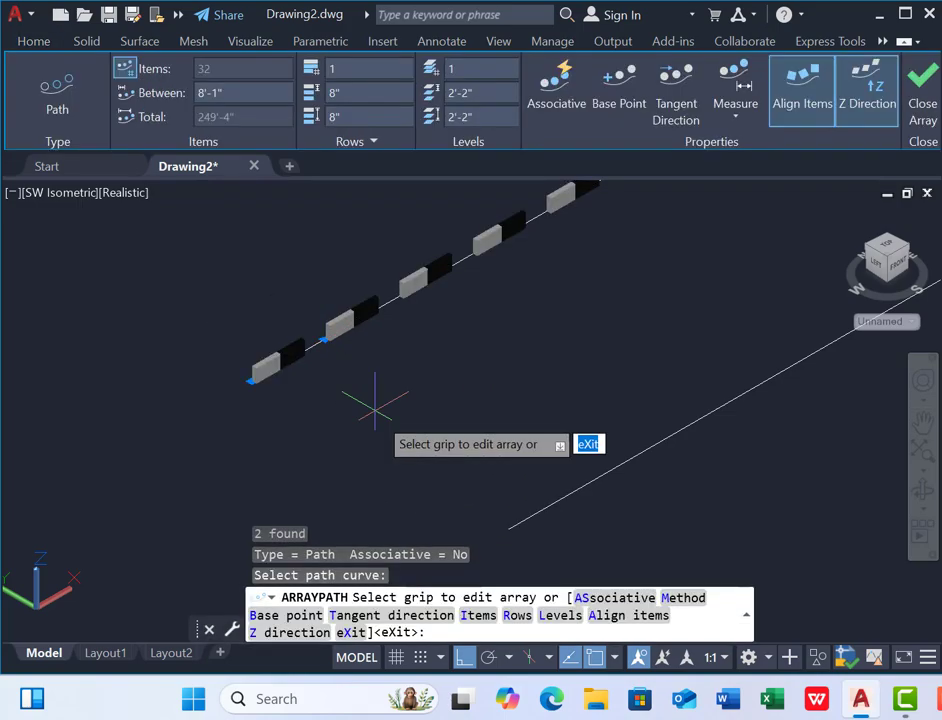
Set the path array to the Divide method with 48 items and finish it
{"action": "scroll", "coordinate": [410, 315], "scroll_direction": "down", "scroll_amount": 3}
{"action": "scroll", "coordinate": [379, 300], "scroll_direction": "up", "scroll_amount": 2}
{"action": "scroll", "coordinate": [376, 380], "scroll_direction": "up", "scroll_amount": 4}
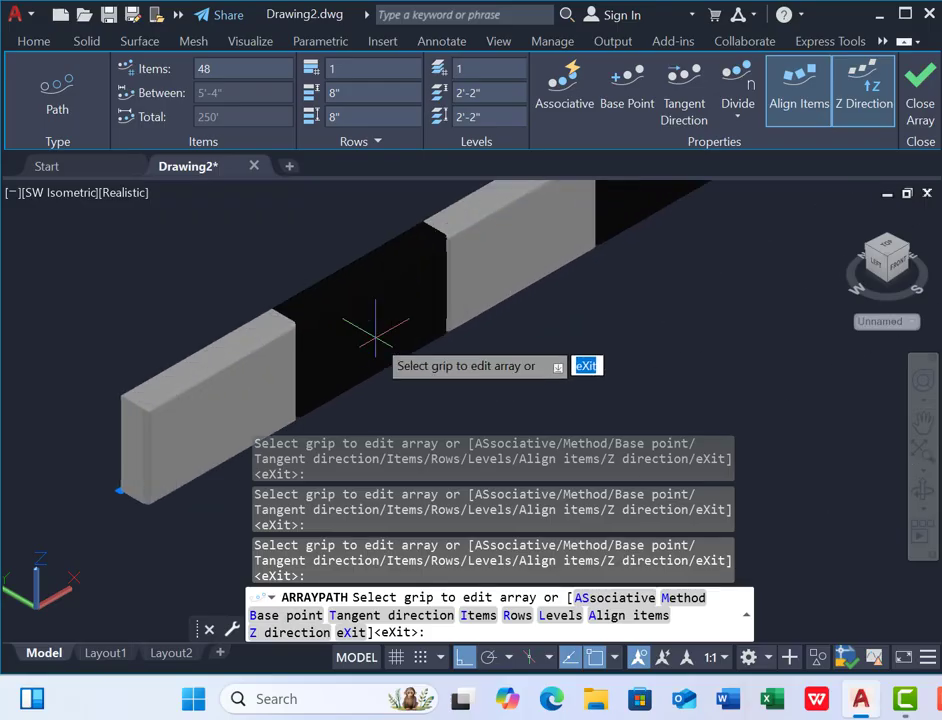
{"action": "scroll", "coordinate": [397, 318], "scroll_direction": "down", "scroll_amount": 3}
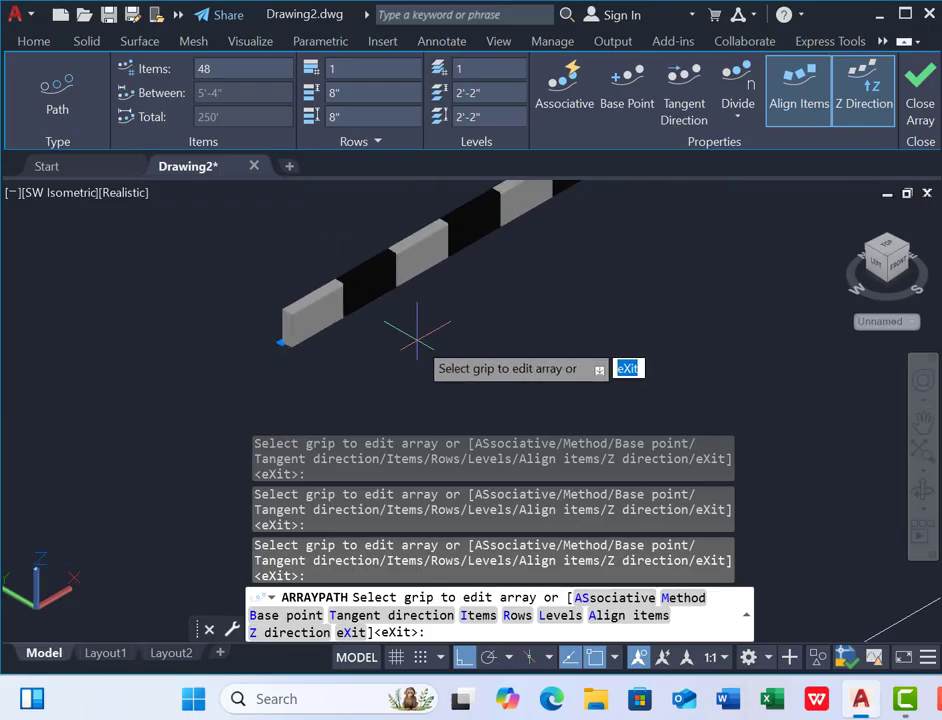
{"action": "key", "text": "Escape"}
Delete the second parallel line opposite the block row
{"action": "scroll", "coordinate": [419, 332], "scroll_direction": "down", "scroll_amount": 2}
{"action": "scroll", "coordinate": [331, 273], "scroll_direction": "down", "scroll_amount": 5}
{"action": "left_click", "coordinate": [483, 303]}
{"action": "key", "text": "Delete"}
Draw a 26' line from the bottom corner of the first block, perpendicular to the block row
{"action": "middle_click_drag", "start_coordinate": [245, 197], "coordinate": [245, 248]}
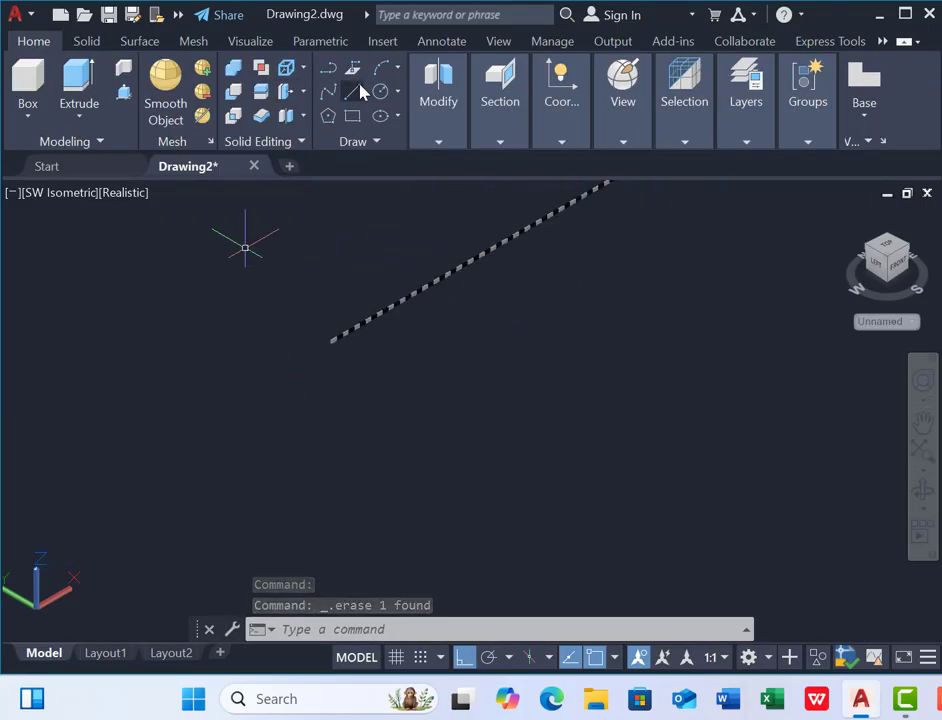
{"action": "left_click", "coordinate": [356, 91]}
{"action": "scroll", "coordinate": [315, 294], "scroll_direction": "up", "scroll_amount": 6}
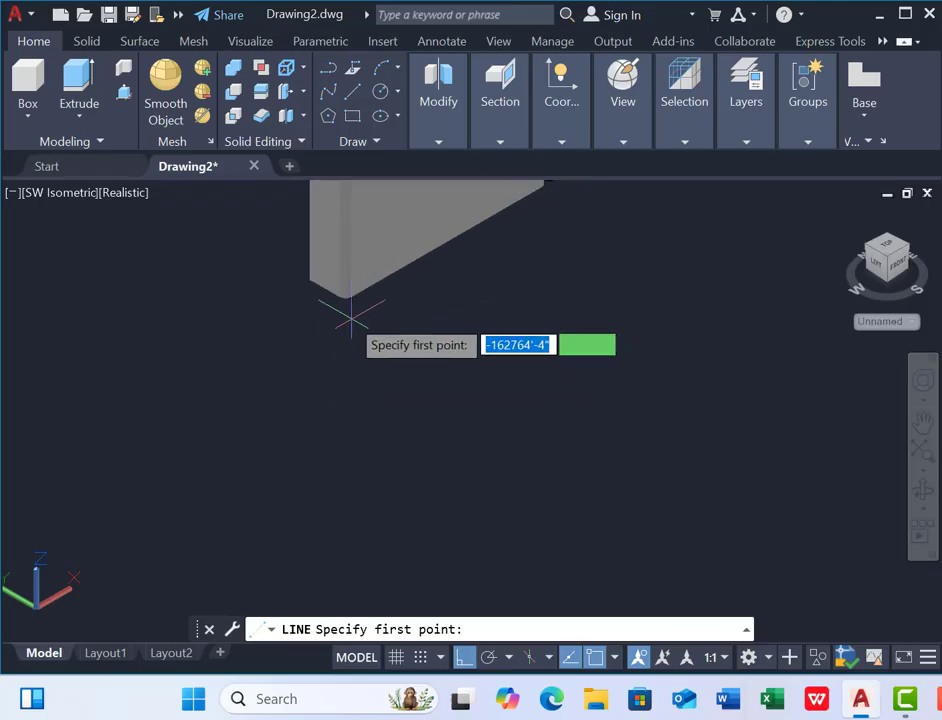
{"action": "left_click", "coordinate": [315, 288]}
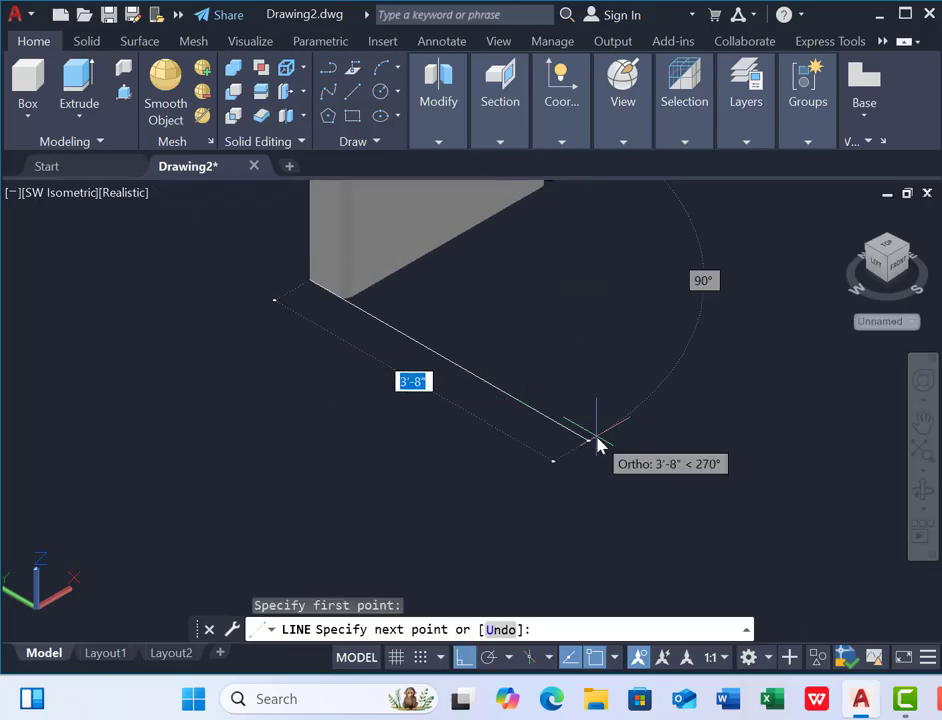
{"action": "type", "text": "26'"}
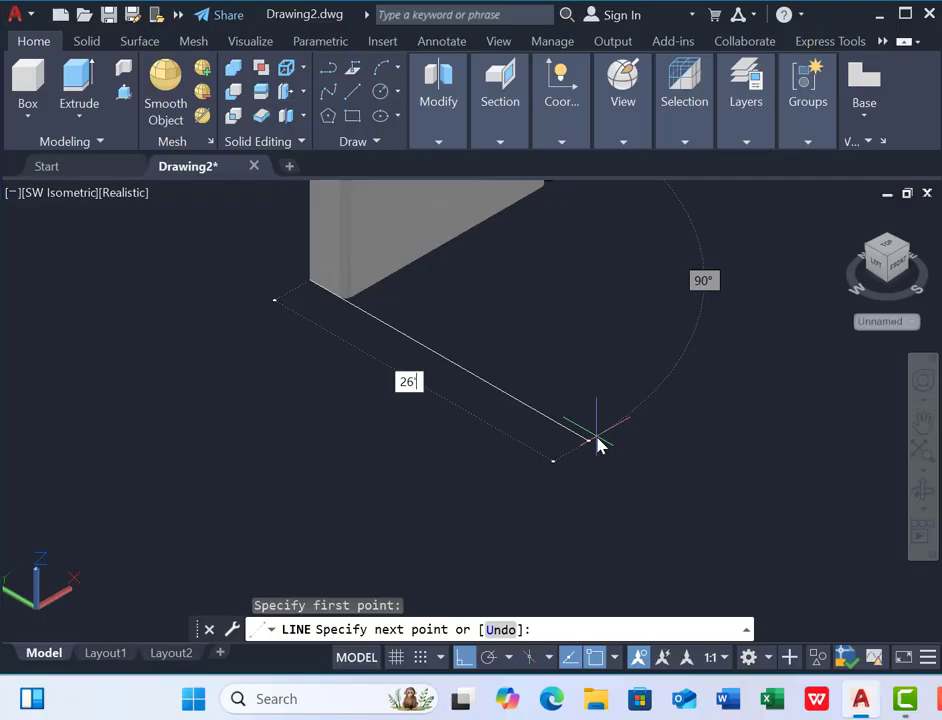
{"action": "key", "text": "Return"}
{"action": "key", "text": "Return"}
Mirror the whole block row across an axis through the midpoint of the 26' line, parallel to the row, keeping the source objects
{"action": "scroll", "coordinate": [311, 446], "scroll_direction": "down", "scroll_amount": 7}
{"action": "scroll", "coordinate": [360, 410], "scroll_direction": "down", "scroll_amount": 4}
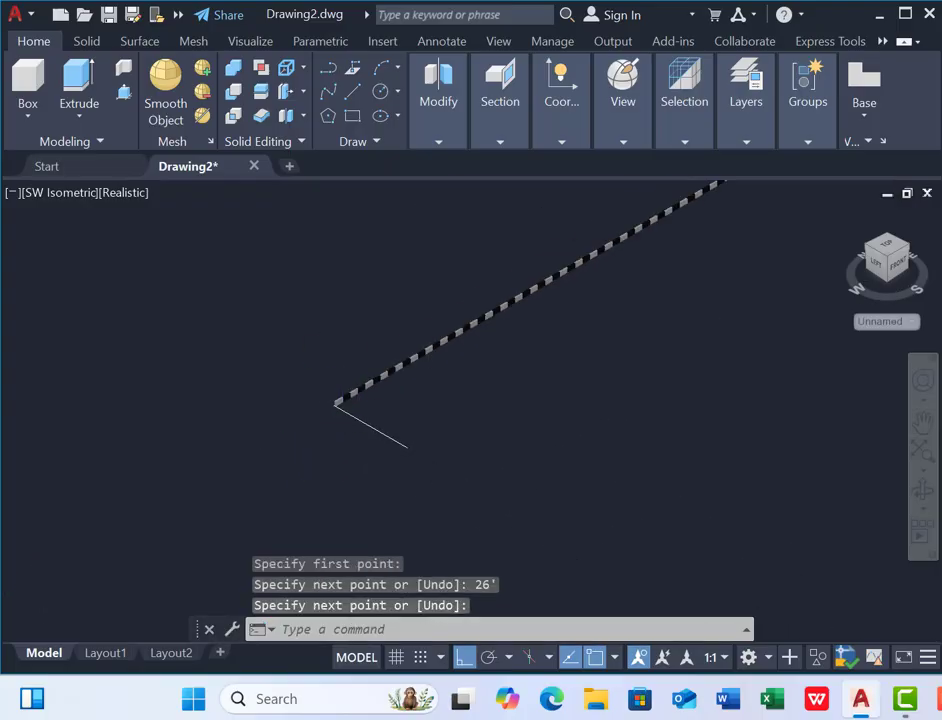
{"action": "scroll", "coordinate": [286, 364], "scroll_direction": "down", "scroll_amount": 2}
{"action": "left_click", "coordinate": [293, 210]}
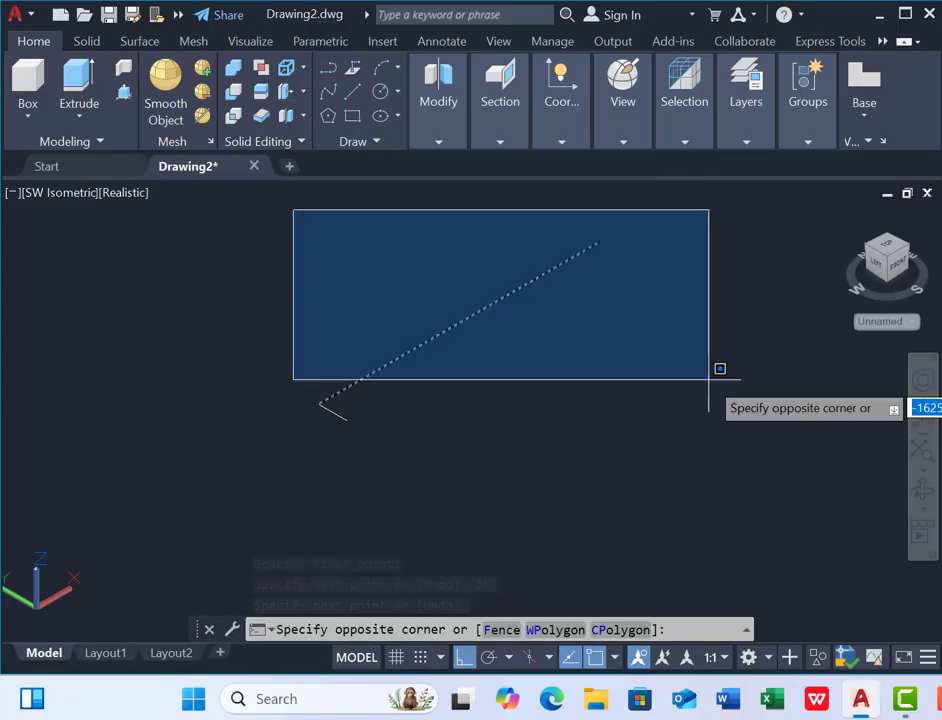
{"action": "left_click", "coordinate": [692, 412]}
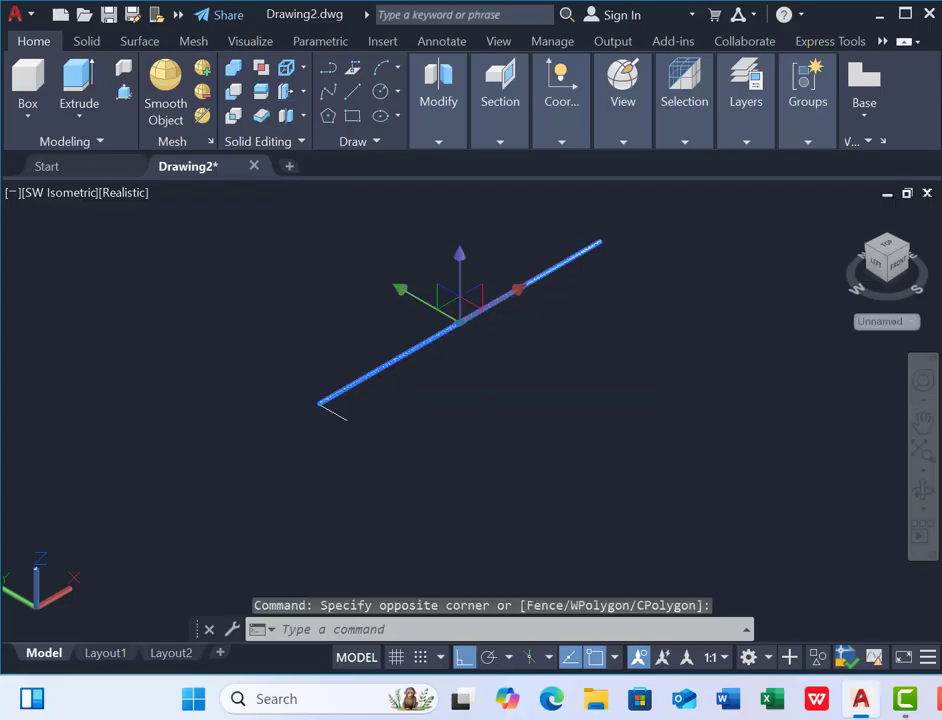
{"action": "type", "text": "mi"}
{"action": "key", "text": "Return"}
{"action": "scroll", "coordinate": [300, 388], "scroll_direction": "up", "scroll_amount": 5}
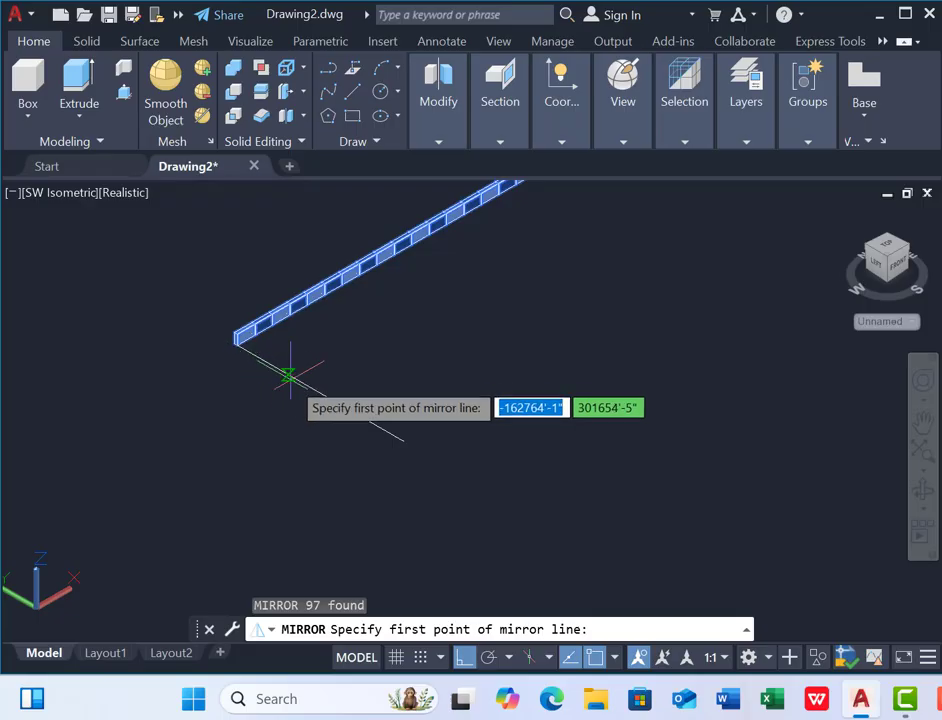
{"action": "left_click", "coordinate": [320, 391]}
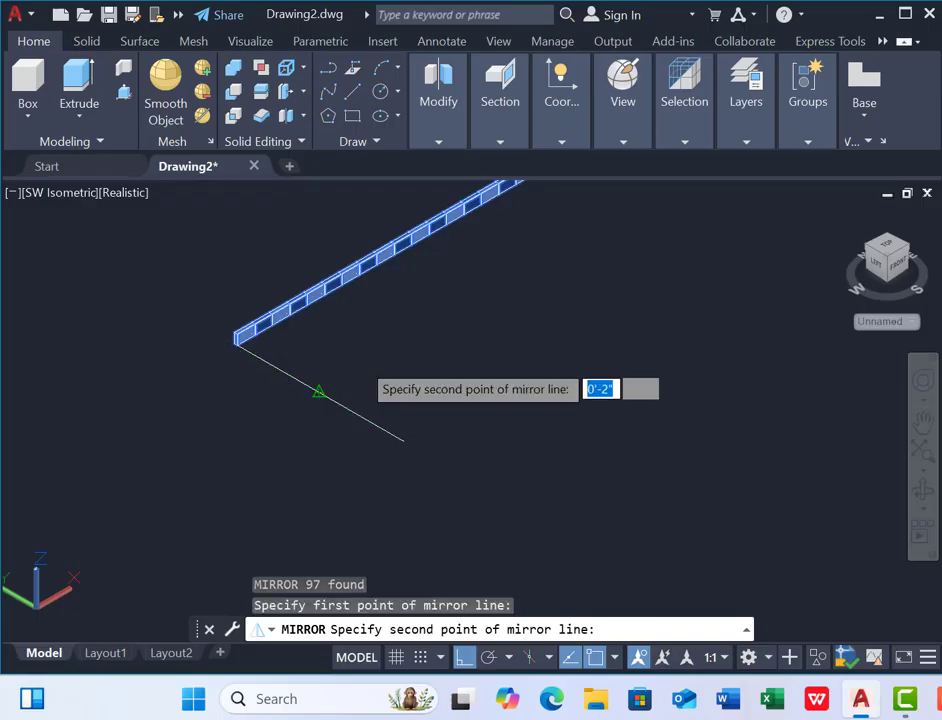
{"action": "left_click", "coordinate": [488, 274]}
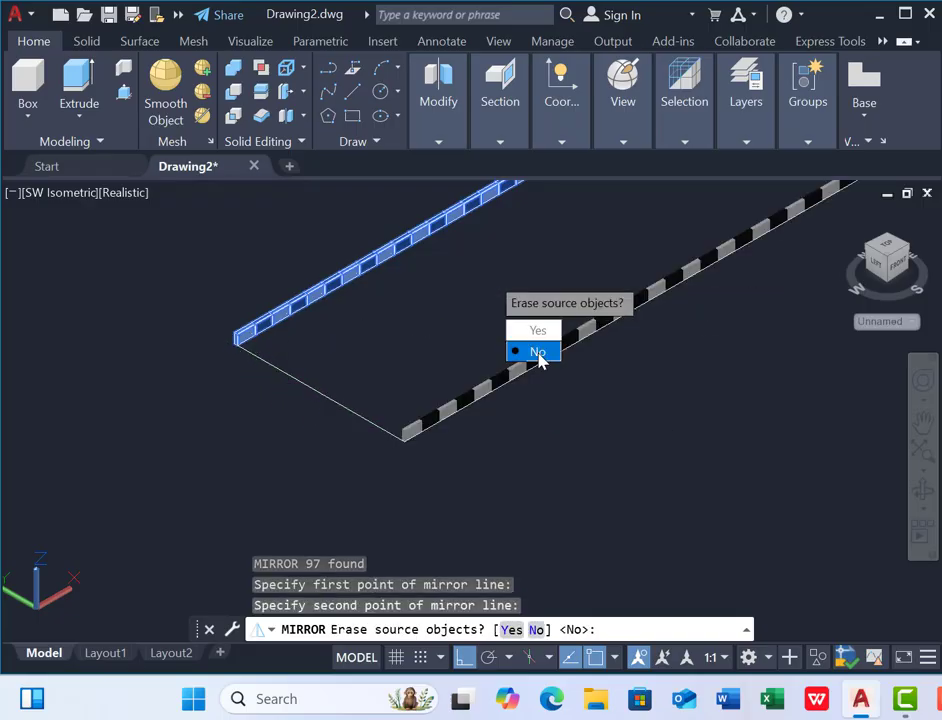
{"action": "left_click", "coordinate": [537, 352]}
{"action": "scroll", "coordinate": [271, 366], "scroll_direction": "down", "scroll_amount": 10}
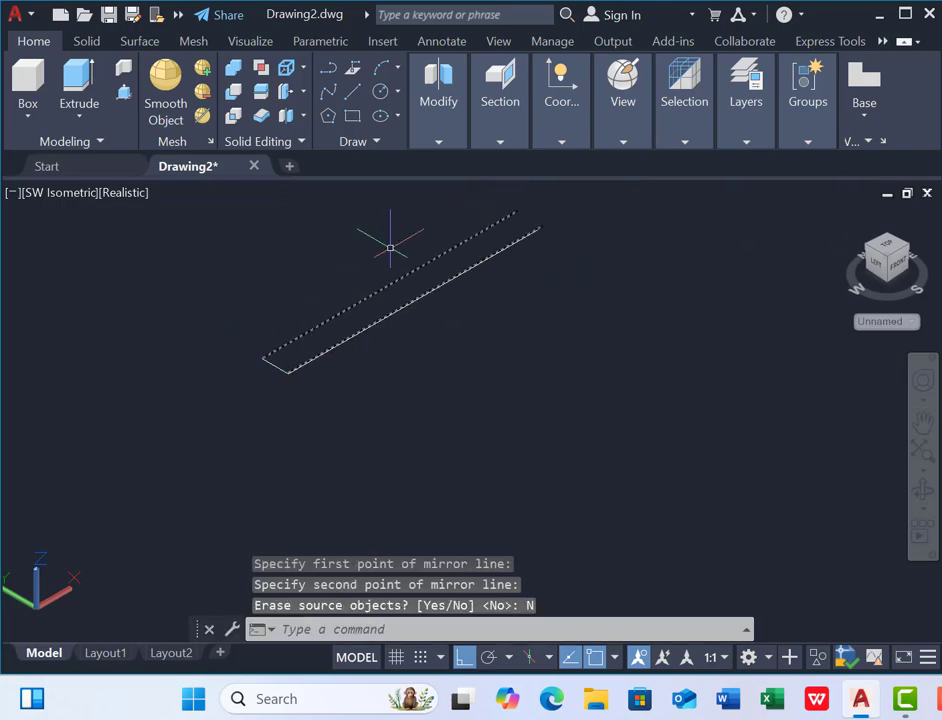
{"action": "scroll", "coordinate": [415, 232], "scroll_direction": "up", "scroll_amount": 2}
{"action": "scroll", "coordinate": [220, 430], "scroll_direction": "up", "scroll_amount": 4}
{"action": "scroll", "coordinate": [207, 411], "scroll_direction": "down", "scroll_amount": 3}
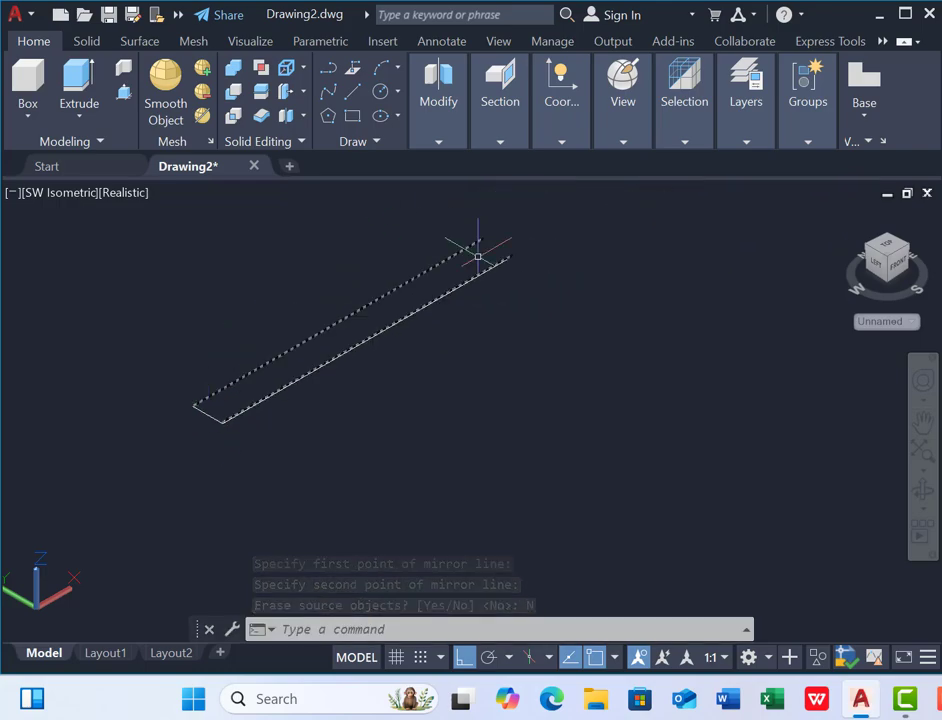
{"action": "left_click", "coordinate": [27, 81]}
{"action": "scroll", "coordinate": [189, 422], "scroll_direction": "up", "scroll_amount": 5}
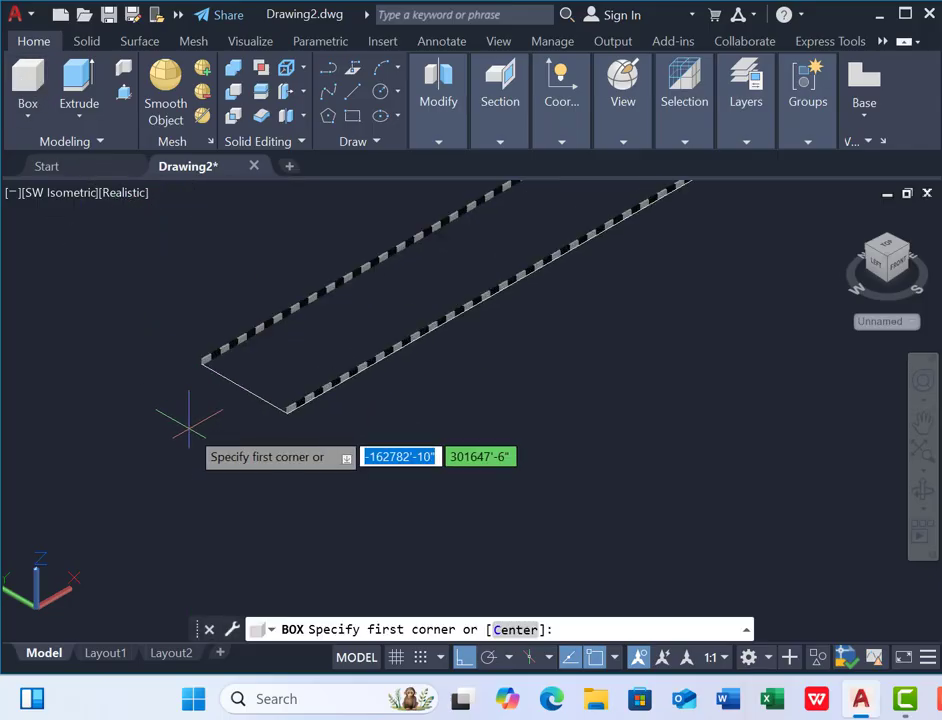
{"action": "key", "text": "Escape"}
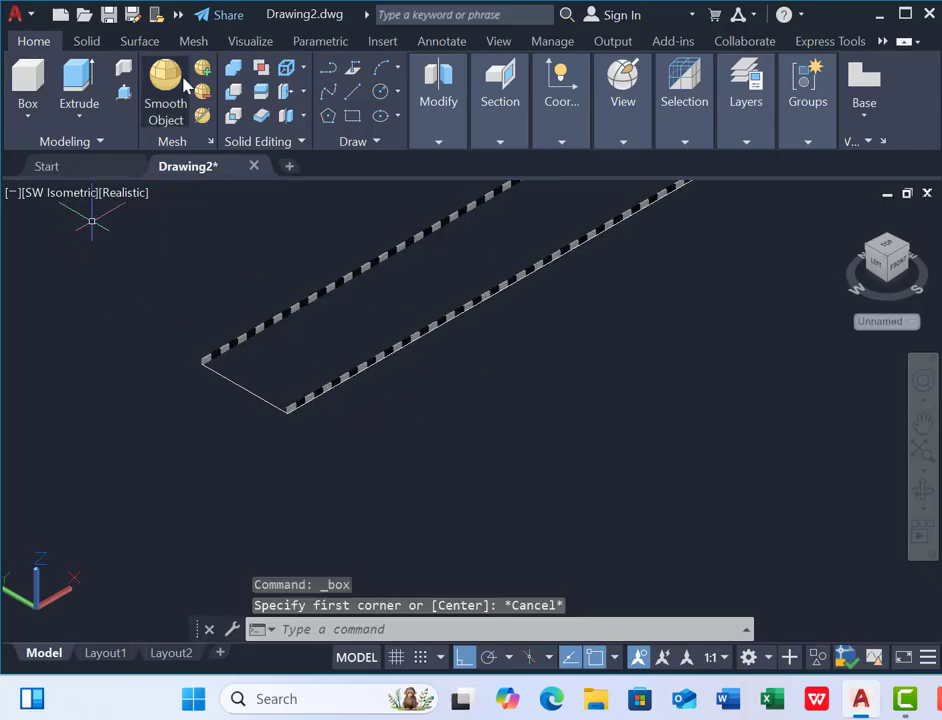
Draw a 250' centre line from the midpoint of the 26' end line, parallel to the two block rows
{"action": "left_click", "coordinate": [352, 92]}
{"action": "left_click", "coordinate": [243, 387]}
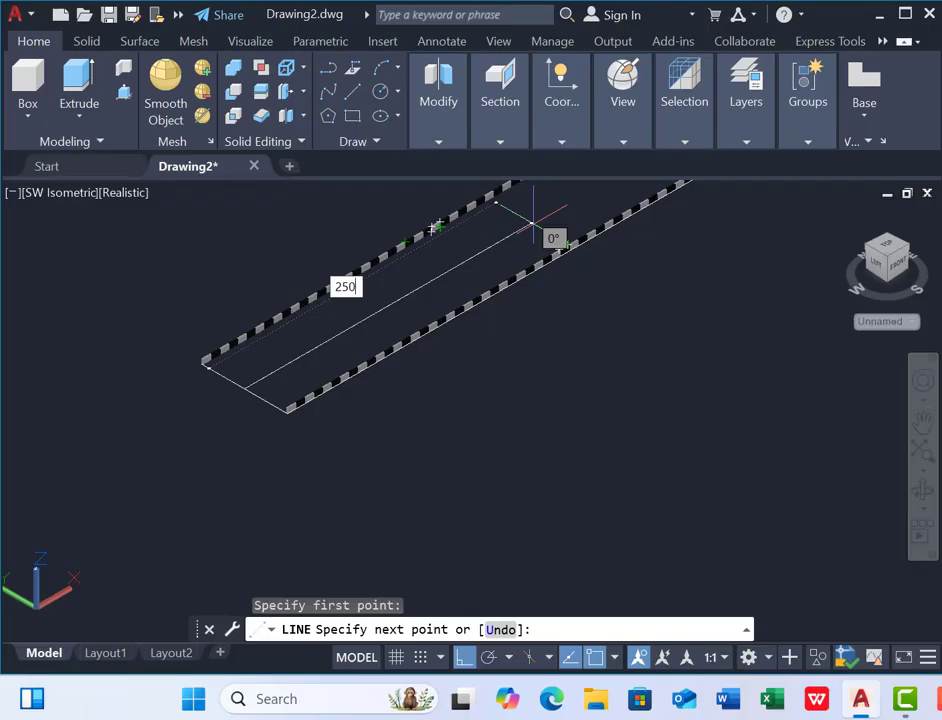
{"action": "key", "text": "Return"}
{"action": "key", "text": "Return"}
{"action": "scroll", "coordinate": [418, 357], "scroll_direction": "down", "scroll_amount": 3}
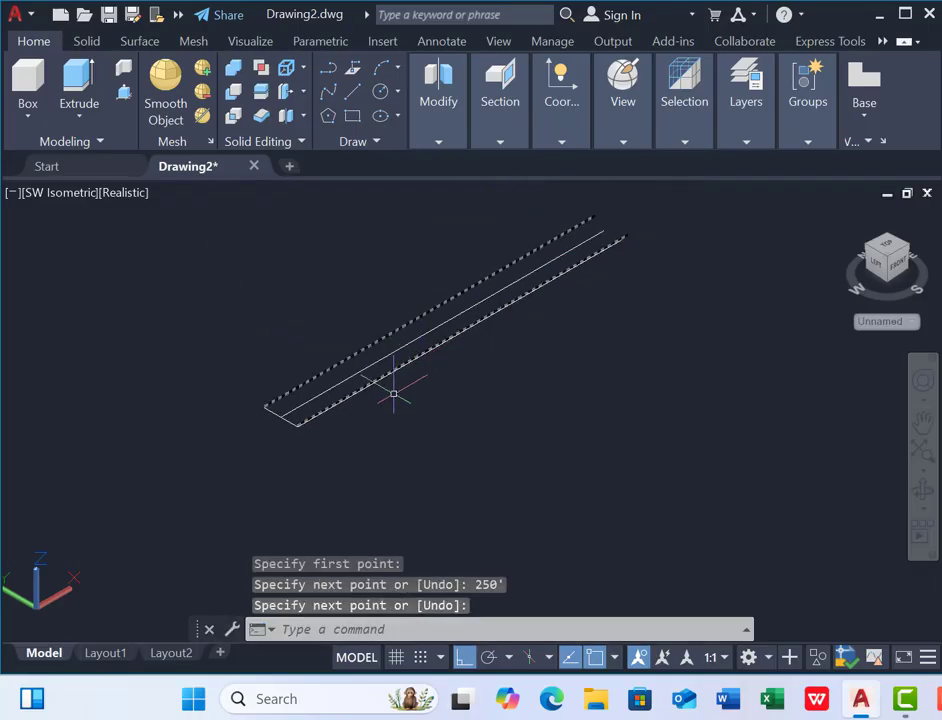
Start a box whose base runs from the first row's near outer bottom corner to the opposite row's far outer bottom corner
{"action": "left_click", "coordinate": [27, 80]}
{"action": "scroll", "coordinate": [256, 400], "scroll_direction": "up", "scroll_amount": 10}
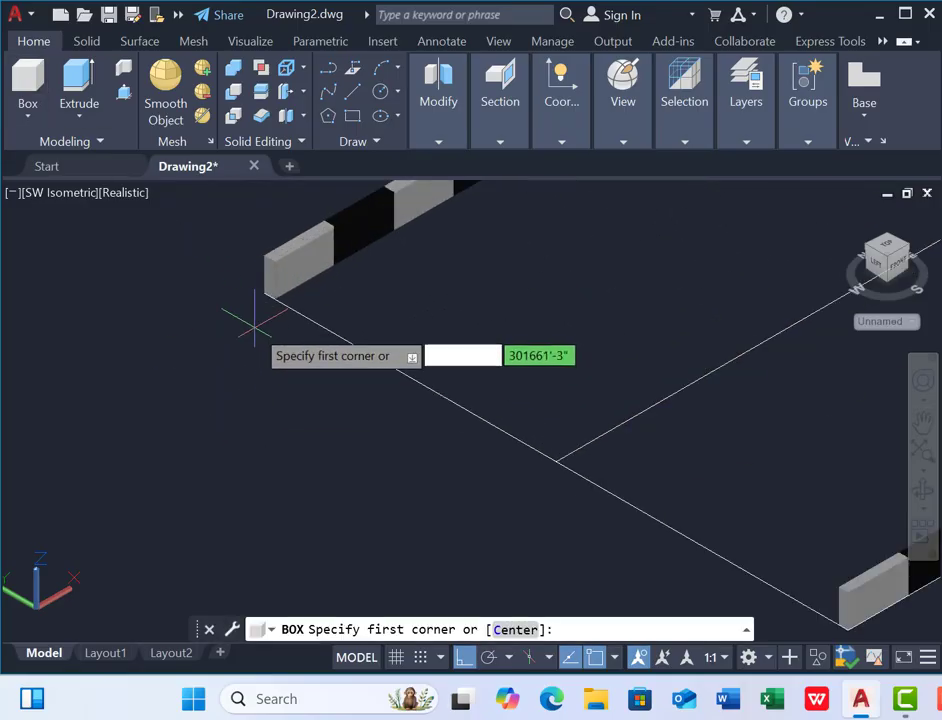
{"action": "left_click", "coordinate": [263, 293]}
{"action": "scroll", "coordinate": [290, 409], "scroll_direction": "down", "scroll_amount": 5}
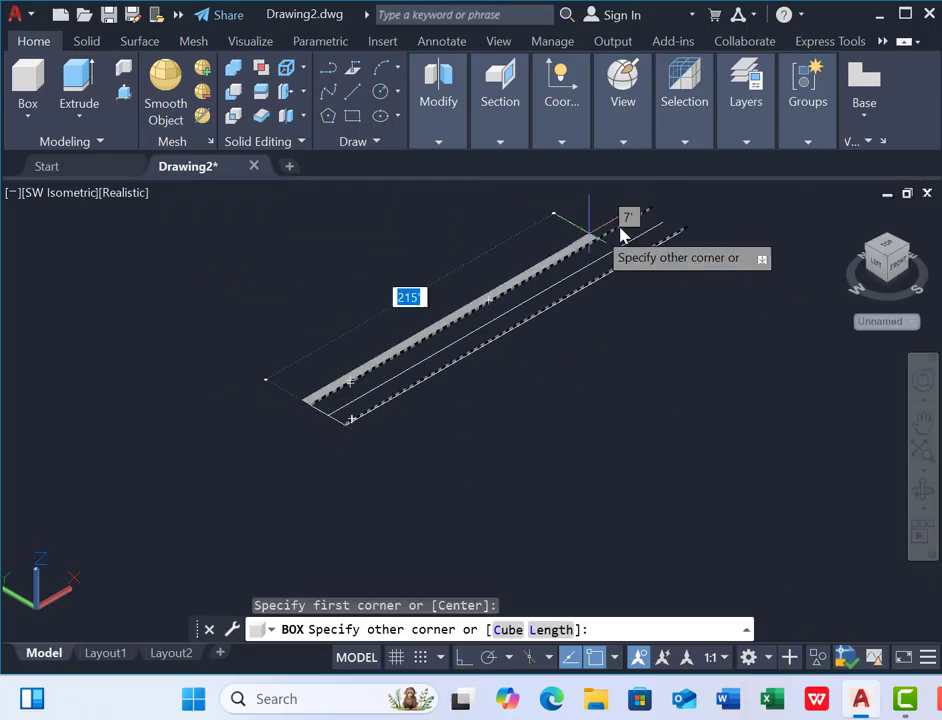
{"action": "scroll", "coordinate": [622, 235], "scroll_direction": "up", "scroll_amount": 4}
{"action": "scroll", "coordinate": [704, 294], "scroll_direction": "down", "scroll_amount": 3}
{"action": "scroll", "coordinate": [746, 252], "scroll_direction": "up", "scroll_amount": 6}
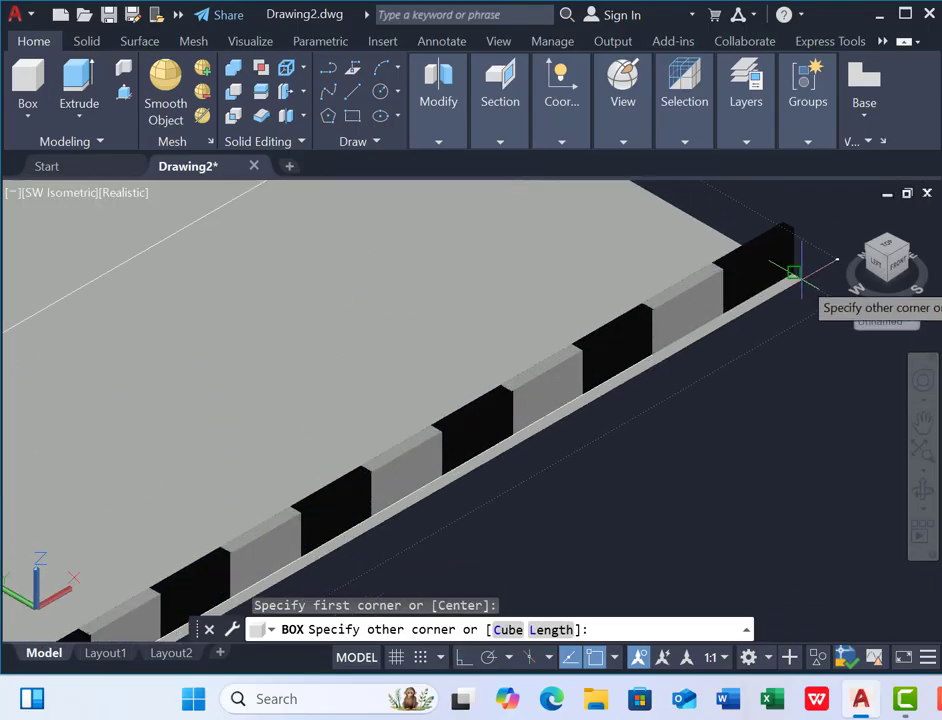
{"action": "left_click", "coordinate": [793, 271]}
Extend the box downward beneath the block rows with a height of 24 inches to form the road slab
{"action": "scroll", "coordinate": [815, 320], "scroll_direction": "down", "scroll_amount": 5}
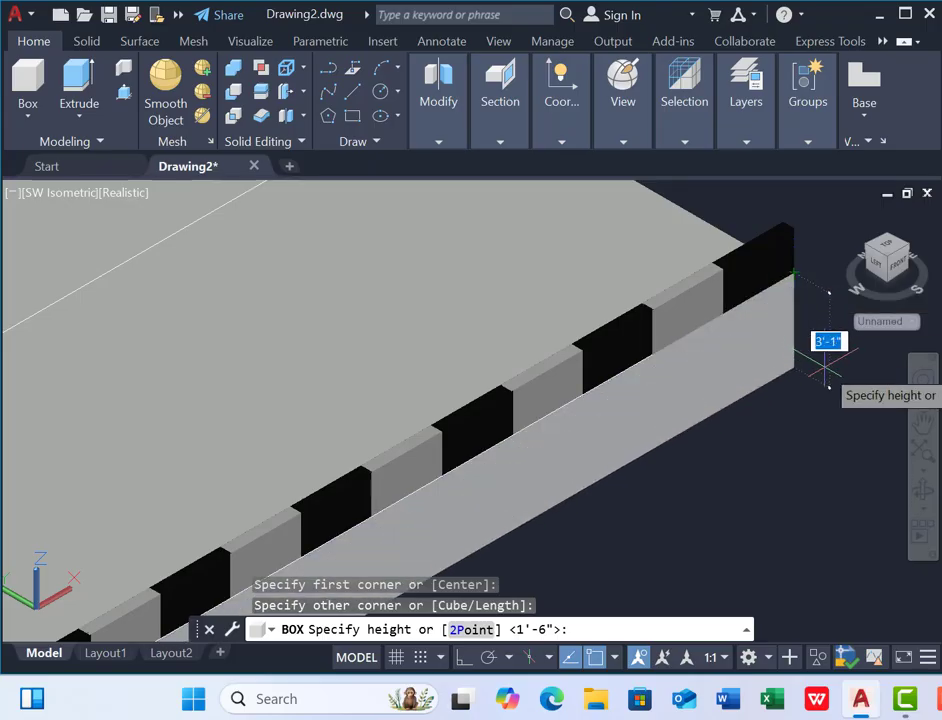
{"action": "scroll", "coordinate": [720, 266], "scroll_direction": "down", "scroll_amount": 3}
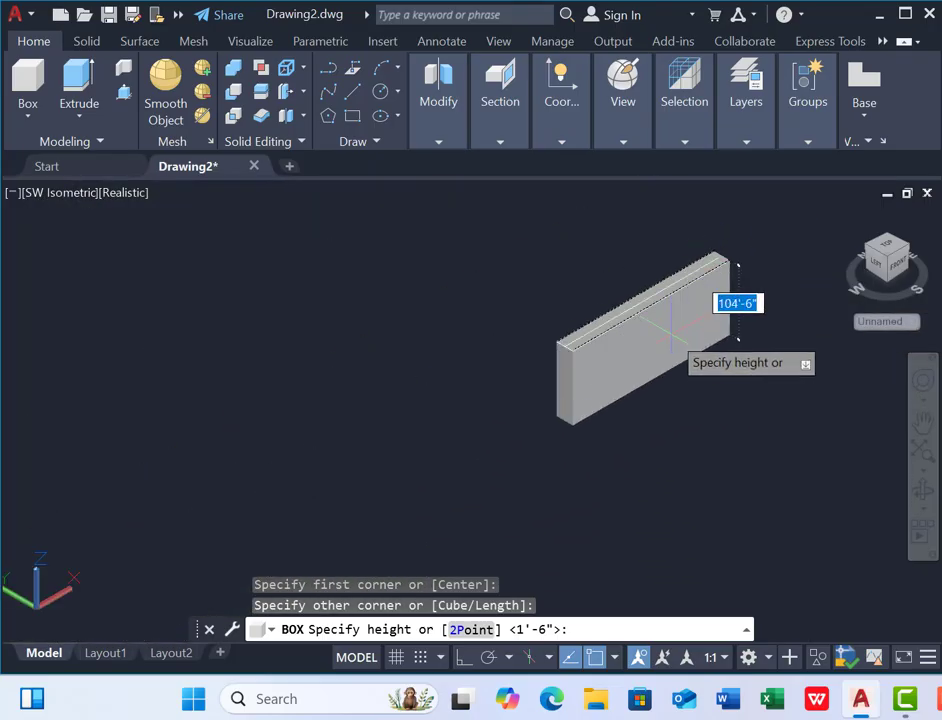
{"action": "scroll", "coordinate": [600, 275], "scroll_direction": "up", "scroll_amount": 3}
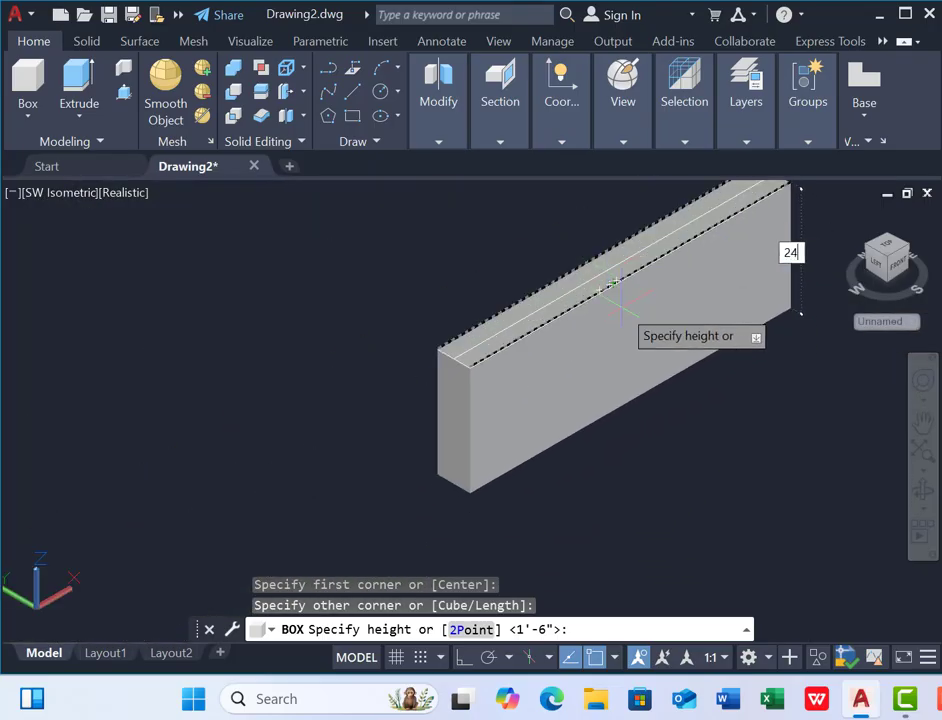
{"action": "type", "text": "24"}
{"action": "key", "text": "Return"}
{"action": "scroll", "coordinate": [551, 267], "scroll_direction": "up", "scroll_amount": 4}
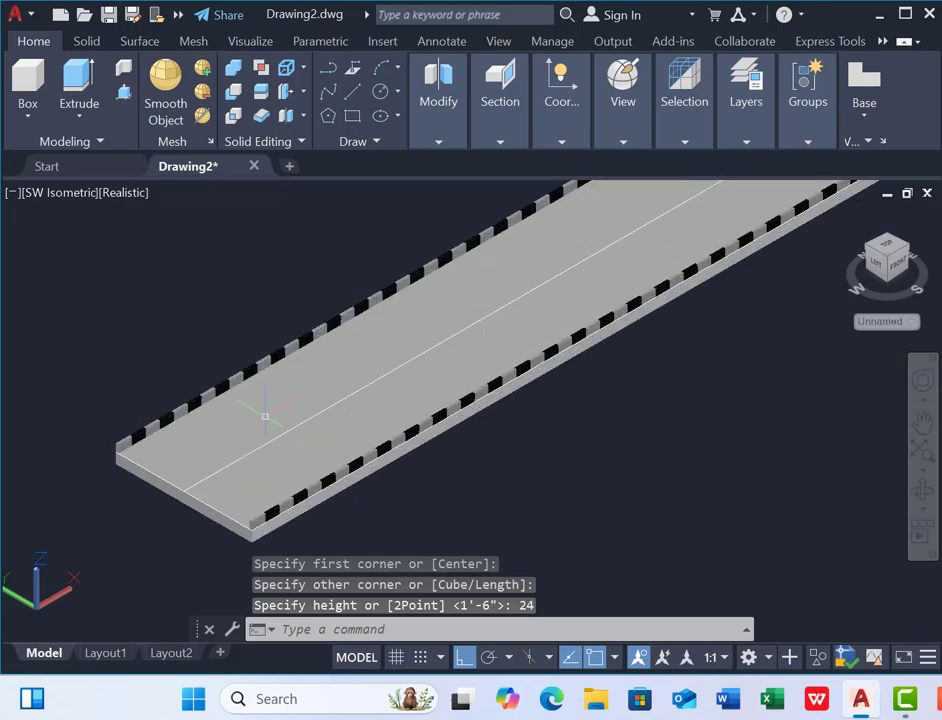
Apply the Black glossy wall paint material to the road slab using the Materials Browser, and close the browser
{"action": "left_click", "coordinate": [222, 434]}
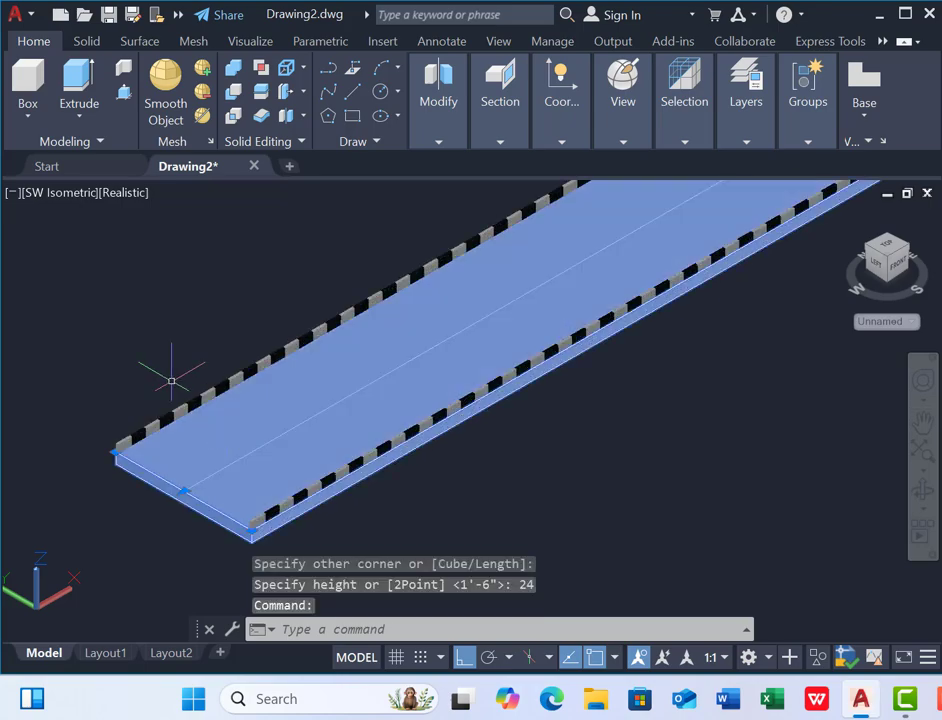
{"action": "type", "text": "mtr"}
{"action": "key", "text": "BackSpace"}
{"action": "key", "text": "BackSpace"}
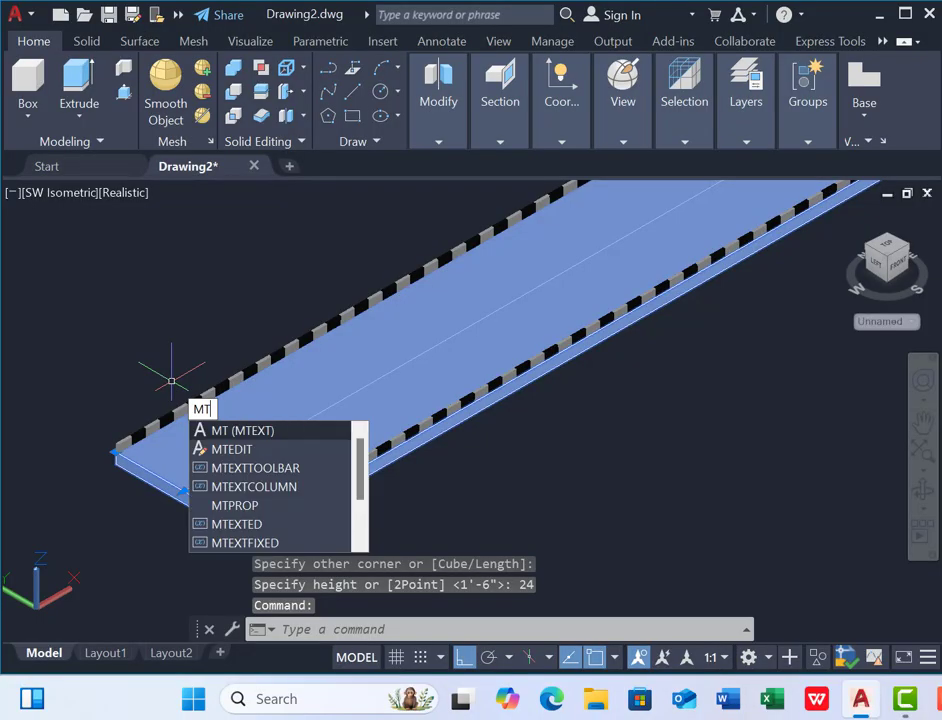
{"action": "type", "text": "art"}
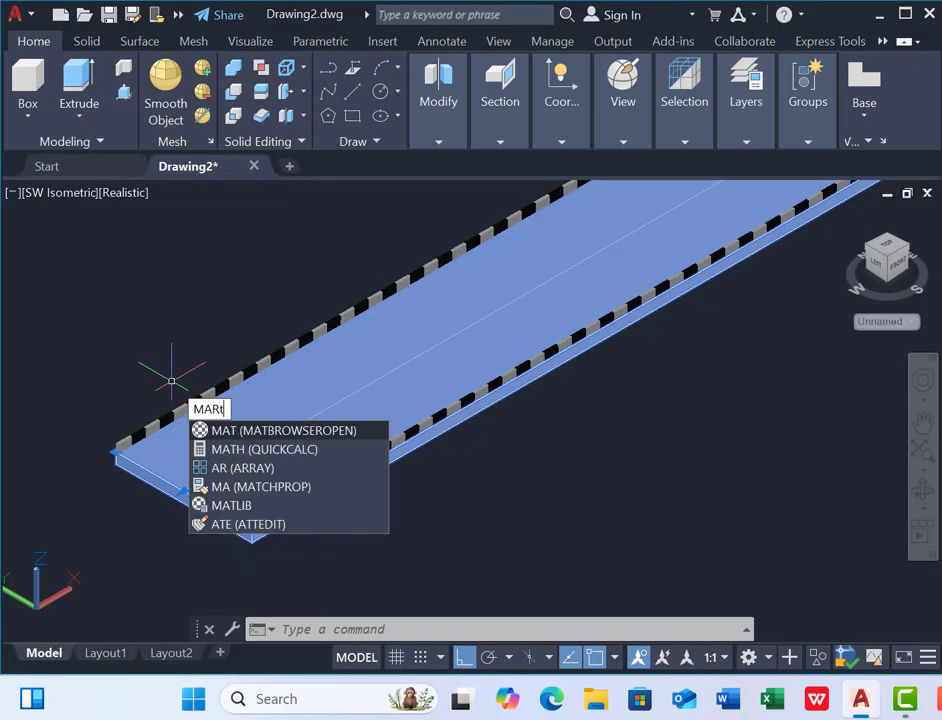
{"action": "key", "text": "BackSpace"}
{"action": "key", "text": "BackSpace"}
{"action": "type", "text": "t"}
{"action": "key", "text": "Return"}
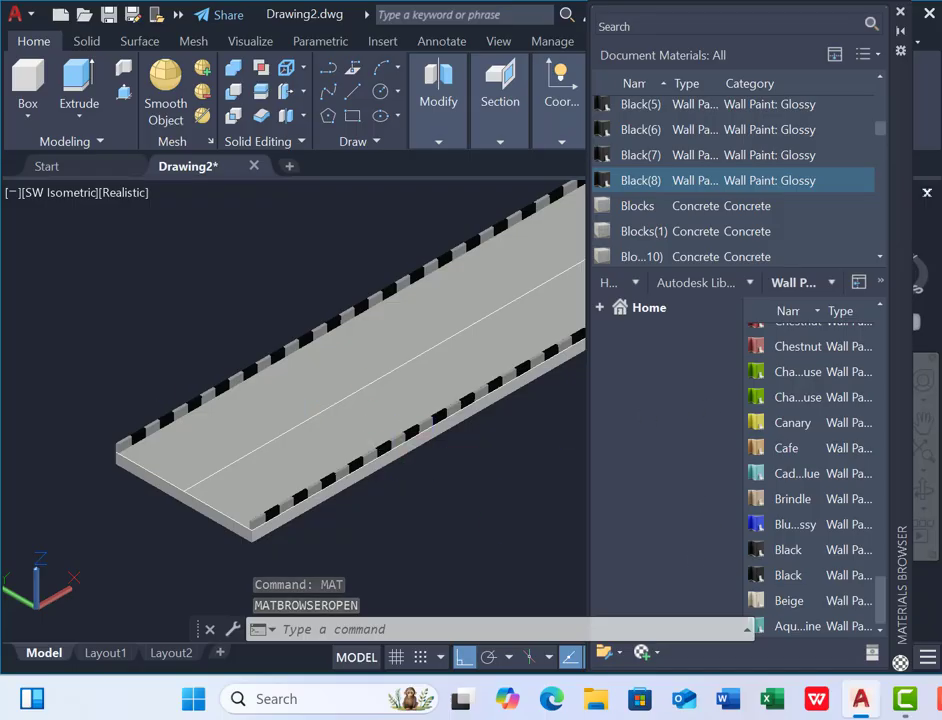
{"action": "left_click", "coordinate": [306, 396]}
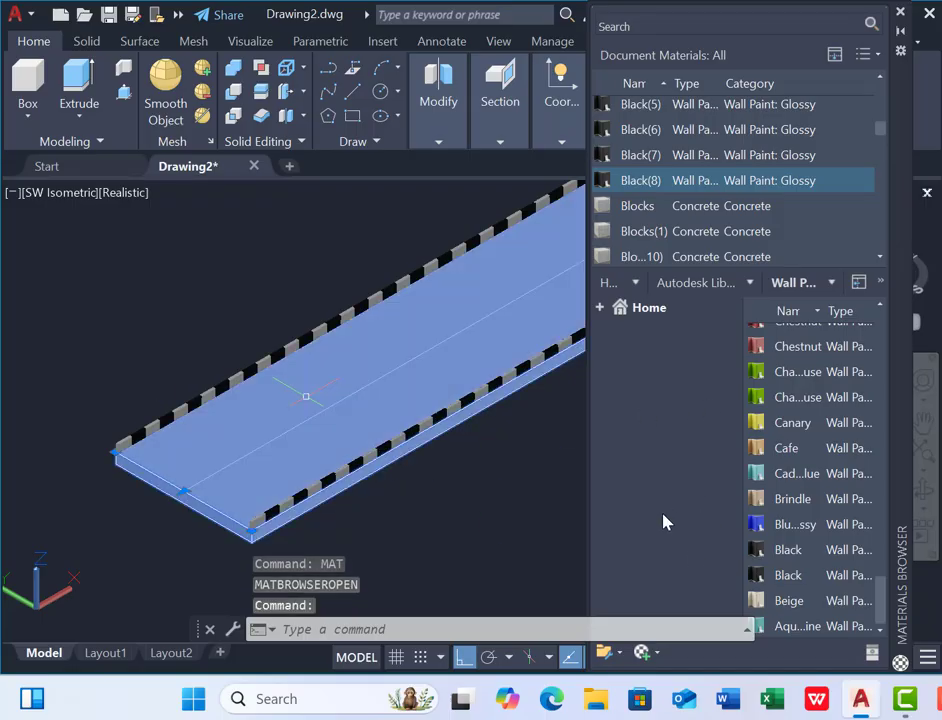
{"action": "left_click", "coordinate": [845, 551]}
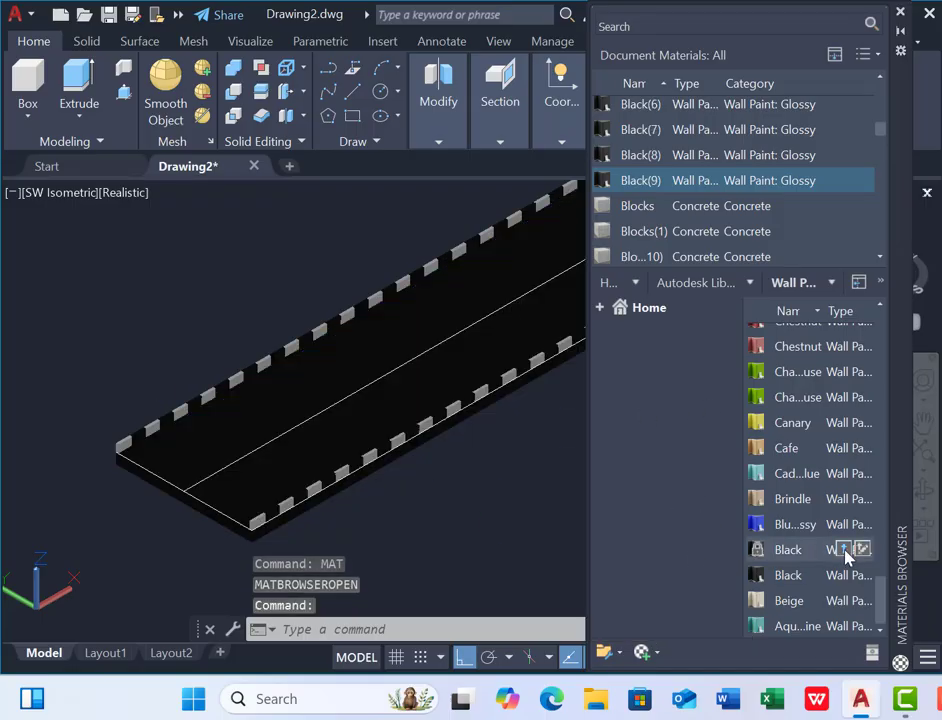
{"action": "left_click", "coordinate": [898, 14]}
{"action": "scroll", "coordinate": [385, 362], "scroll_direction": "down", "scroll_amount": 3}
{"action": "scroll", "coordinate": [101, 496], "scroll_direction": "up", "scroll_amount": 6}
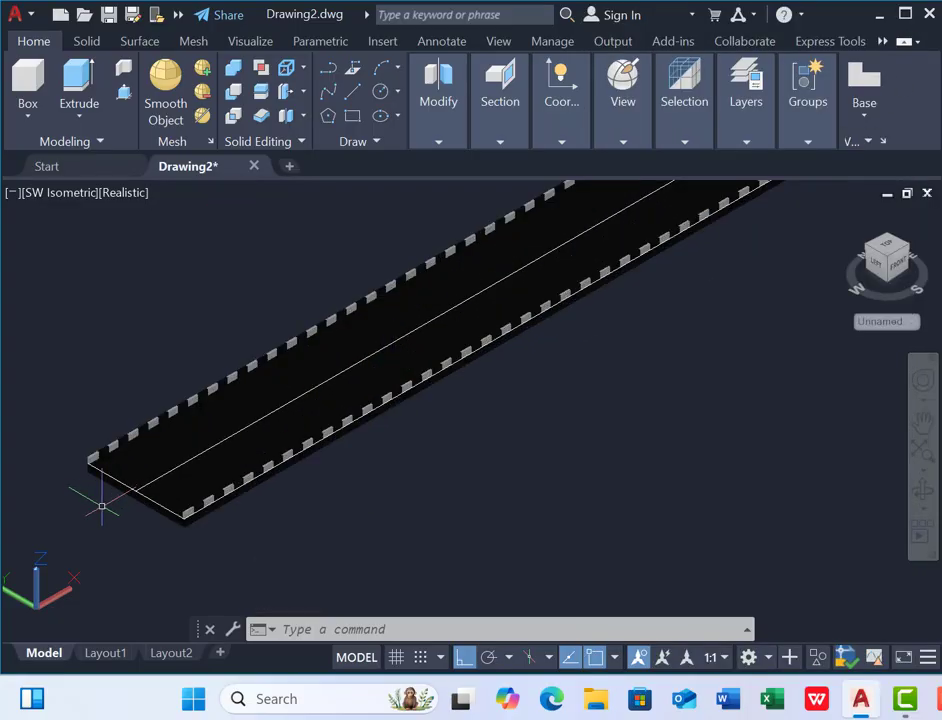
{"action": "scroll", "coordinate": [160, 352], "scroll_direction": "down", "scroll_amount": 4}
{"action": "scroll", "coordinate": [264, 311], "scroll_direction": "up", "scroll_amount": 2}
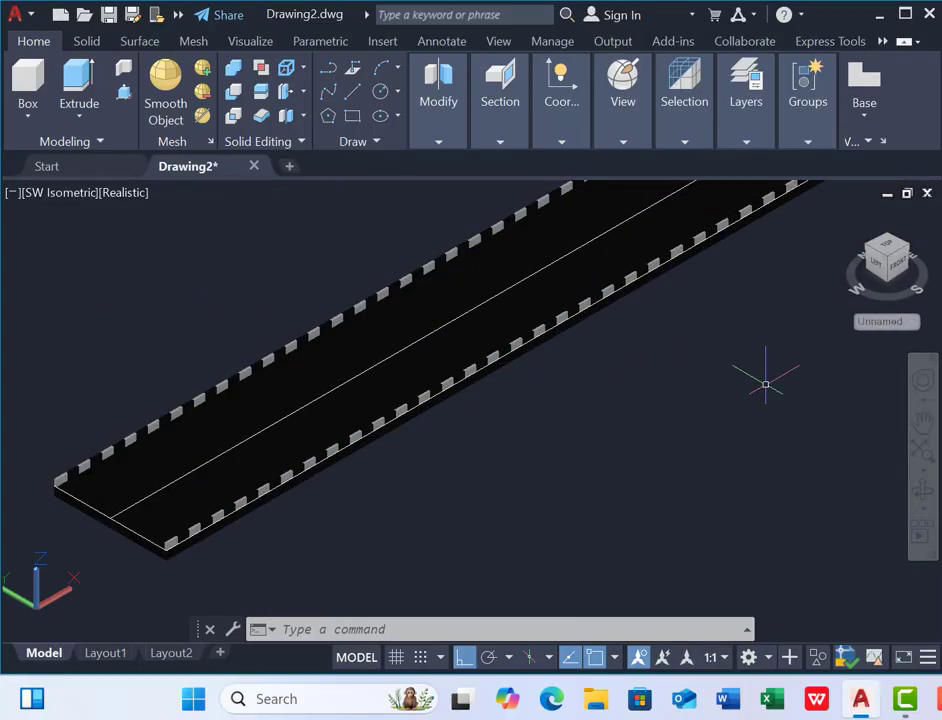
{"action": "scroll", "coordinate": [569, 333], "scroll_direction": "down", "scroll_amount": 3}
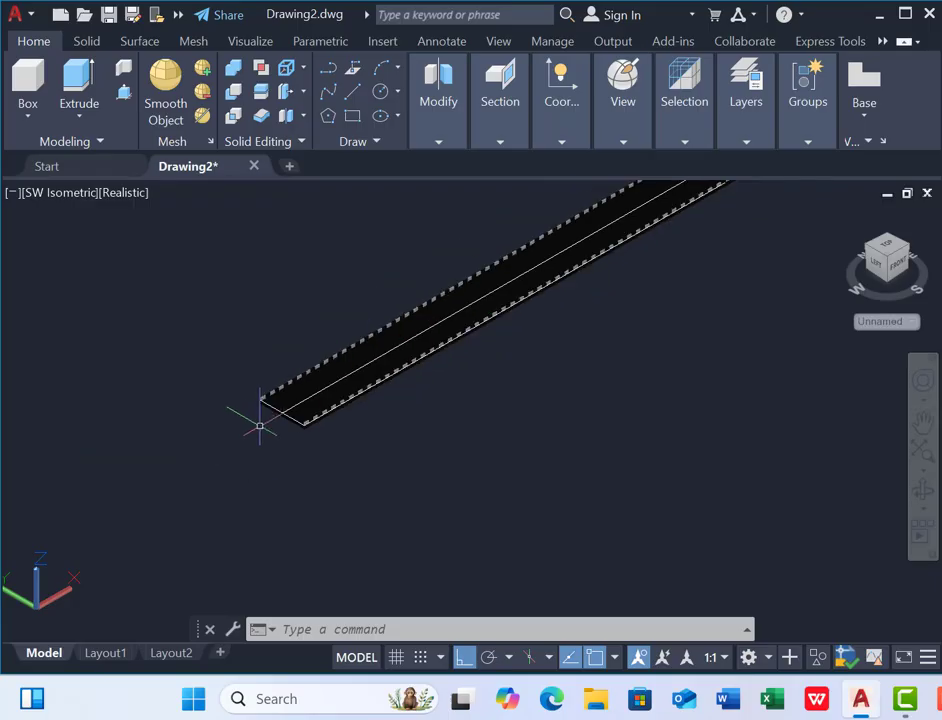
{"action": "left_click", "coordinate": [352, 116]}
{"action": "scroll", "coordinate": [288, 443], "scroll_direction": "up", "scroll_amount": 2}
{"action": "left_click", "coordinate": [28, 80]}
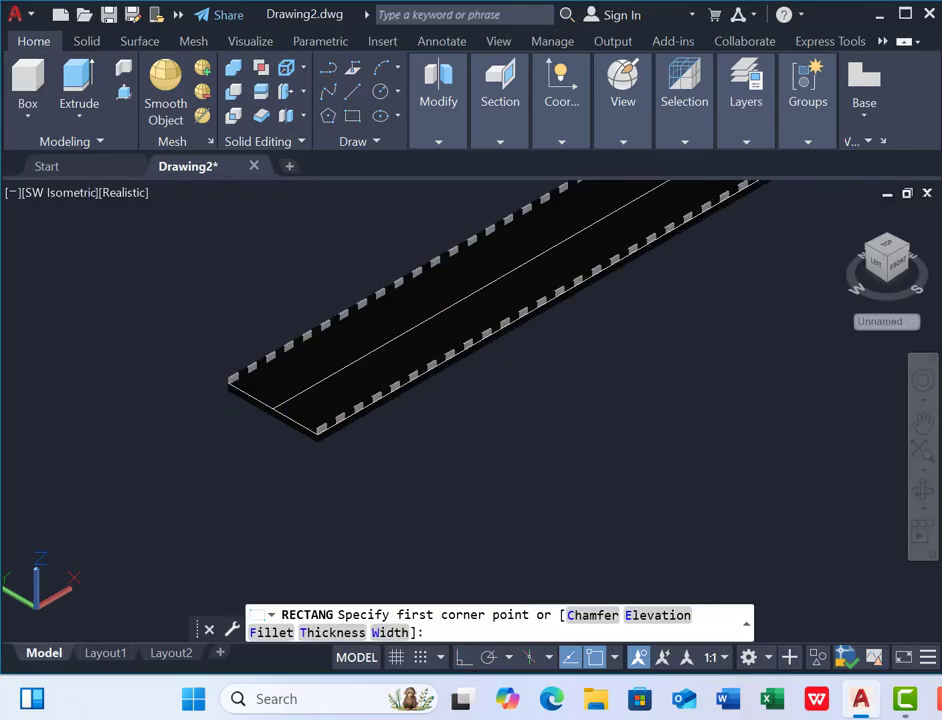
{"action": "left_click", "coordinate": [226, 491]}
{"action": "scroll", "coordinate": [311, 505], "scroll_direction": "down", "scroll_amount": 2}
{"action": "scroll", "coordinate": [336, 446], "scroll_direction": "up", "scroll_amount": 4}
{"action": "scroll", "coordinate": [378, 479], "scroll_direction": "down", "scroll_amount": 3}
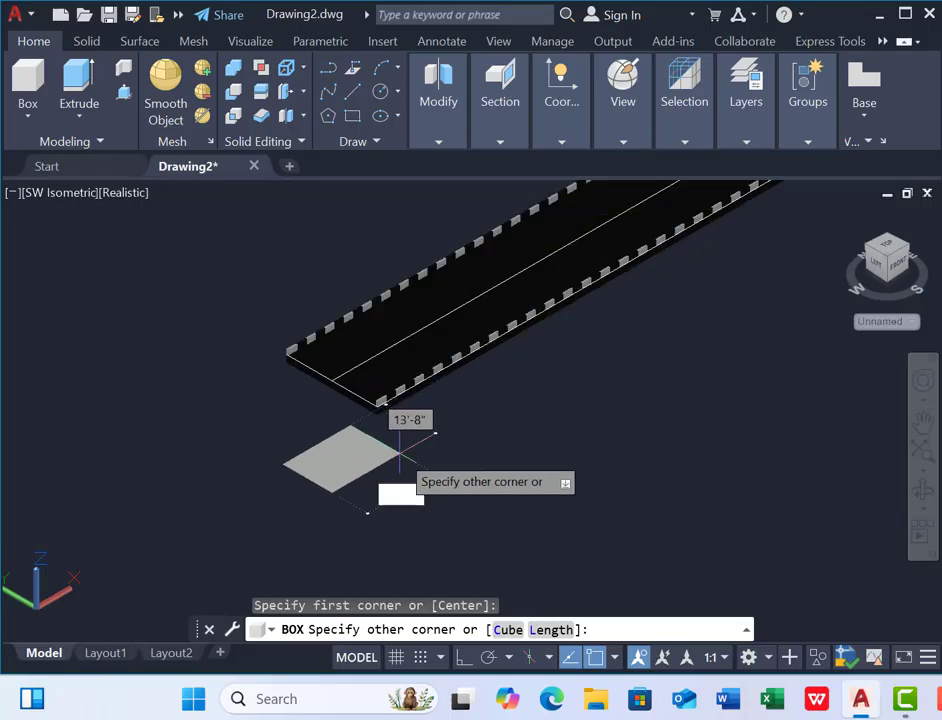
{"action": "scroll", "coordinate": [385, 440], "scroll_direction": "up", "scroll_amount": 2}
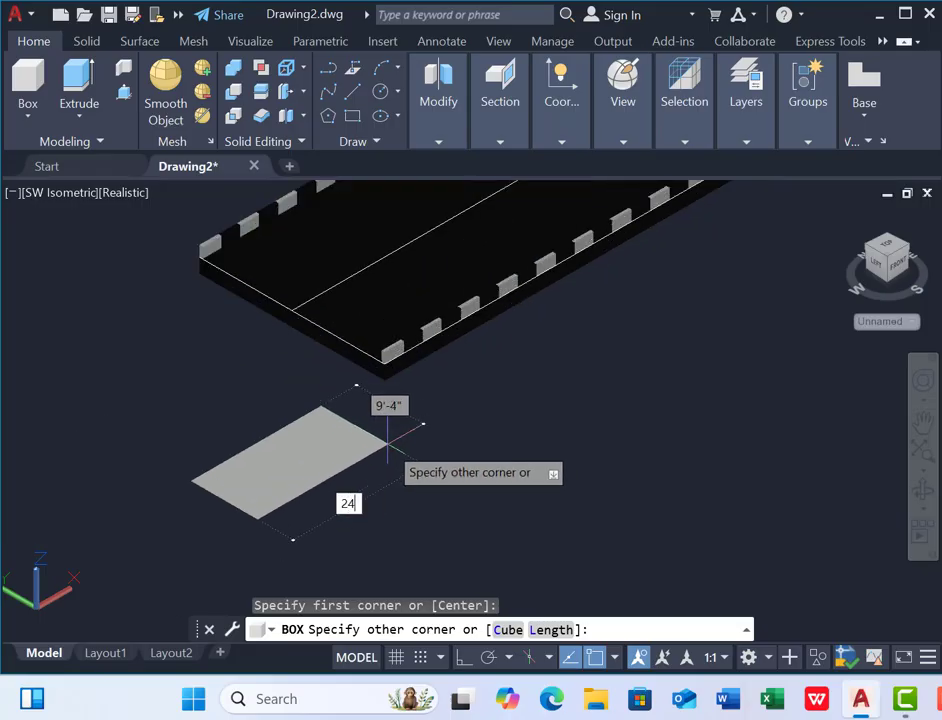
{"action": "type", "text": "@24,12'"}
{"action": "key", "text": "Return"}
{"action": "type", "text": "12"}
{"action": "key", "text": "Return"}
Rotate the new box in front of the road a quarter turn so it lies parallel to the road's length
{"action": "left_click", "coordinate": [84, 384]}
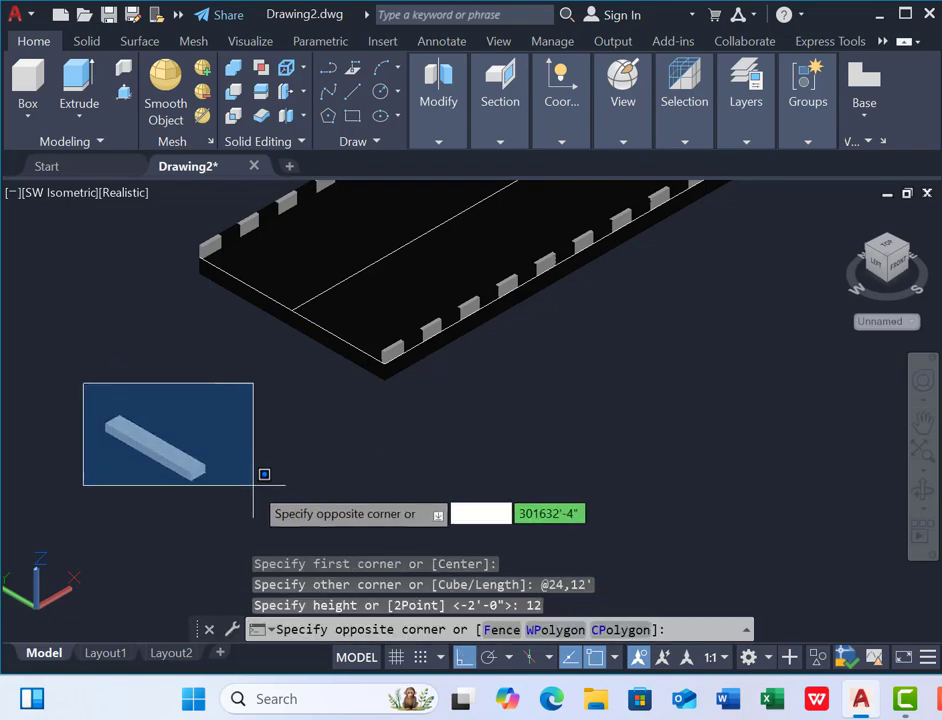
{"action": "left_click", "coordinate": [261, 486]}
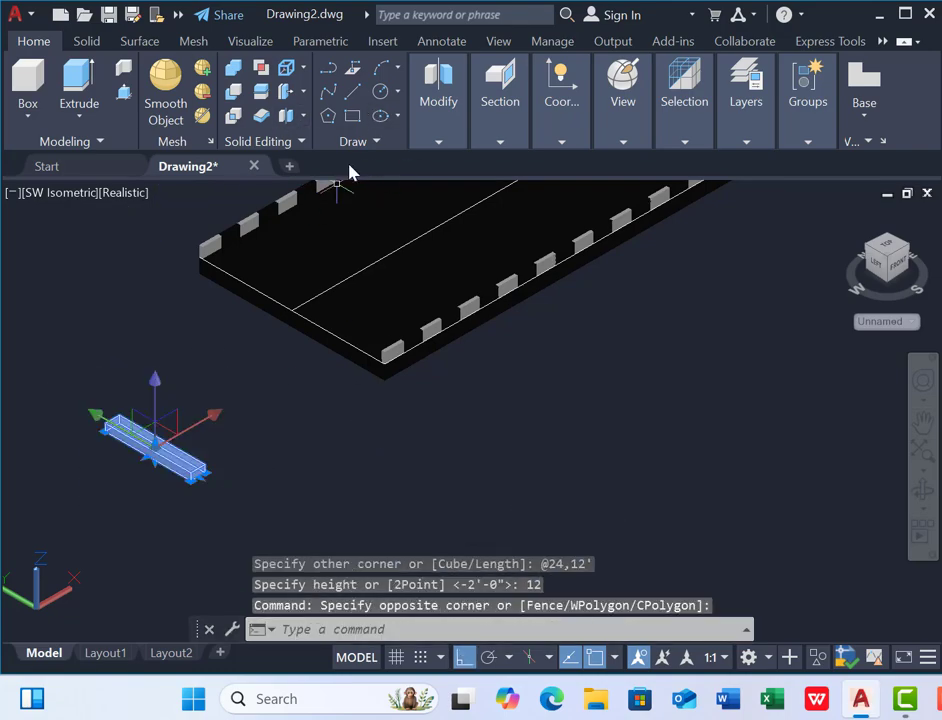
{"action": "type", "text": "ro"}
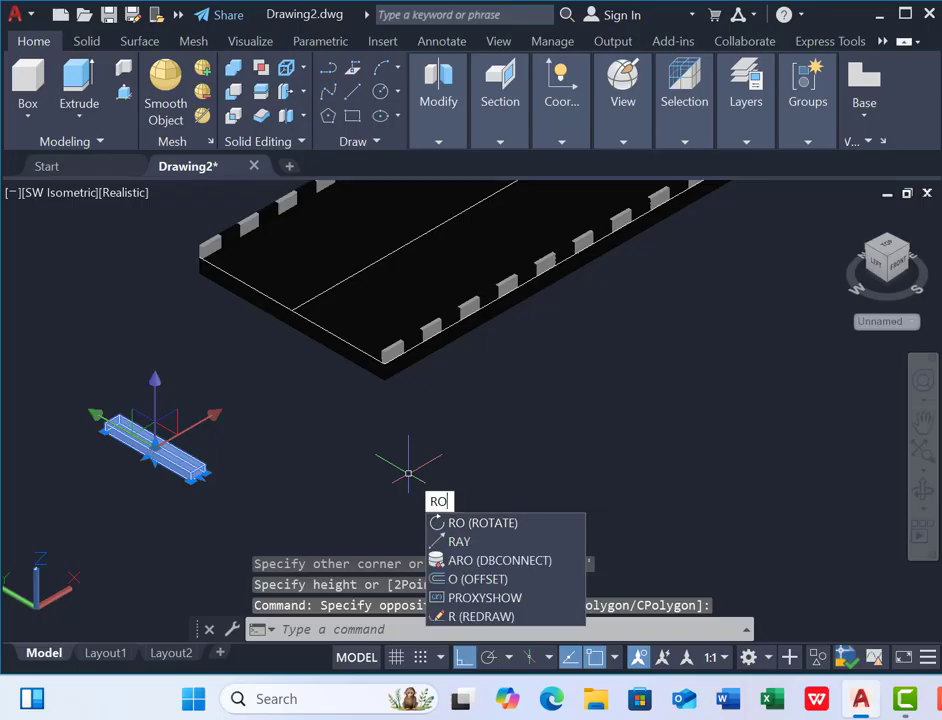
{"action": "type", "text": "t"}
{"action": "key", "text": "Return"}
{"action": "scroll", "coordinate": [200, 473], "scroll_direction": "up", "scroll_amount": 5}
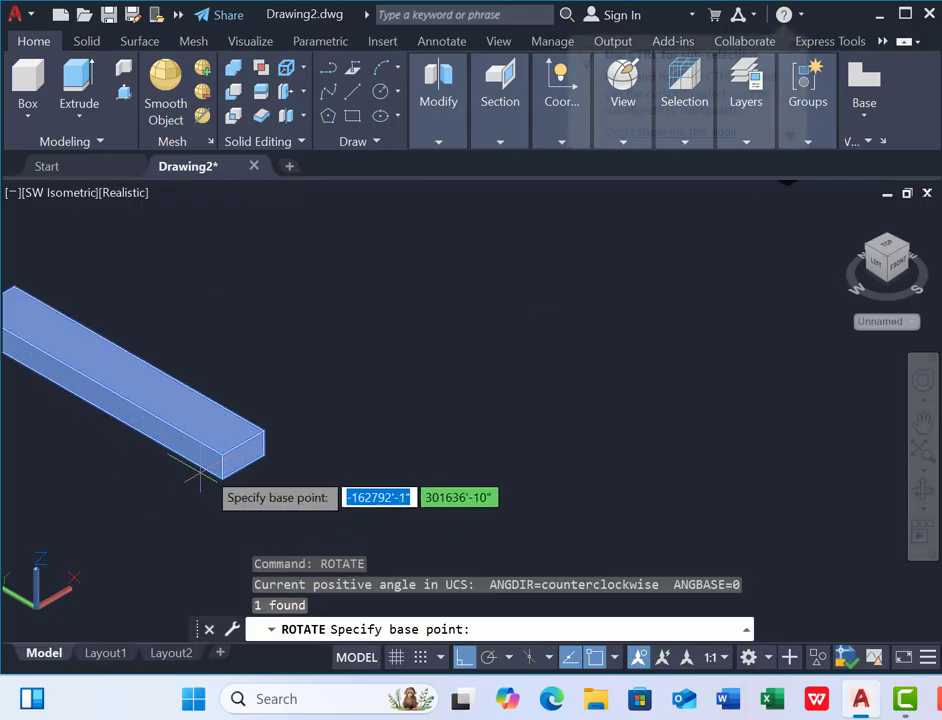
{"action": "left_click", "coordinate": [362, 430]}
{"action": "scroll", "coordinate": [362, 430], "scroll_direction": "down", "scroll_amount": 5}
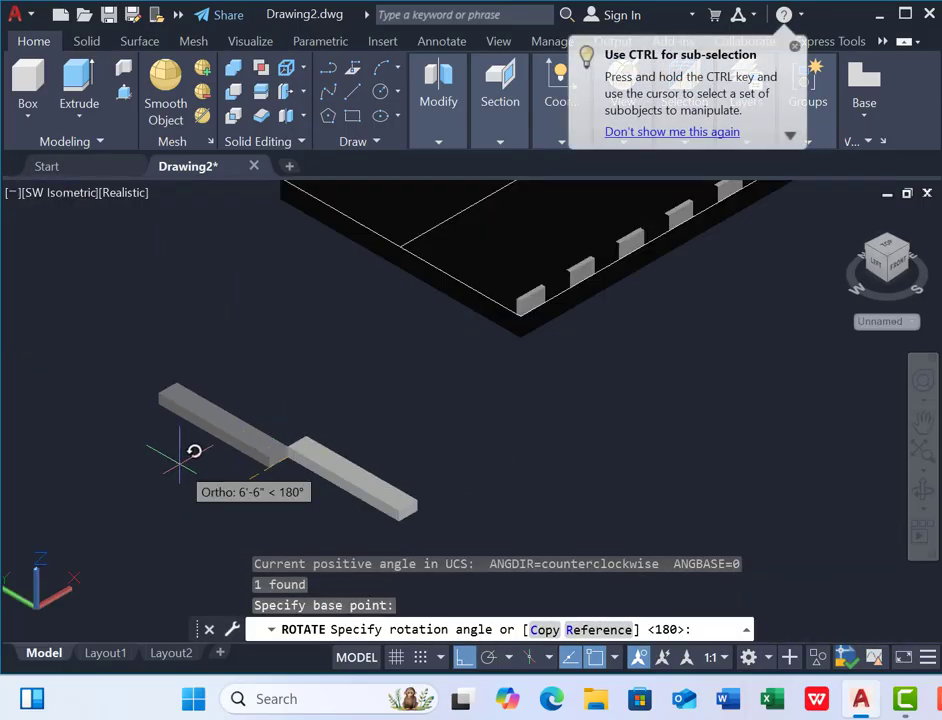
{"action": "left_click", "coordinate": [90, 422]}
Move the box by the midpoint of its near bottom edge onto the centre line's start at the road's near end
{"action": "left_click", "coordinate": [130, 382]}
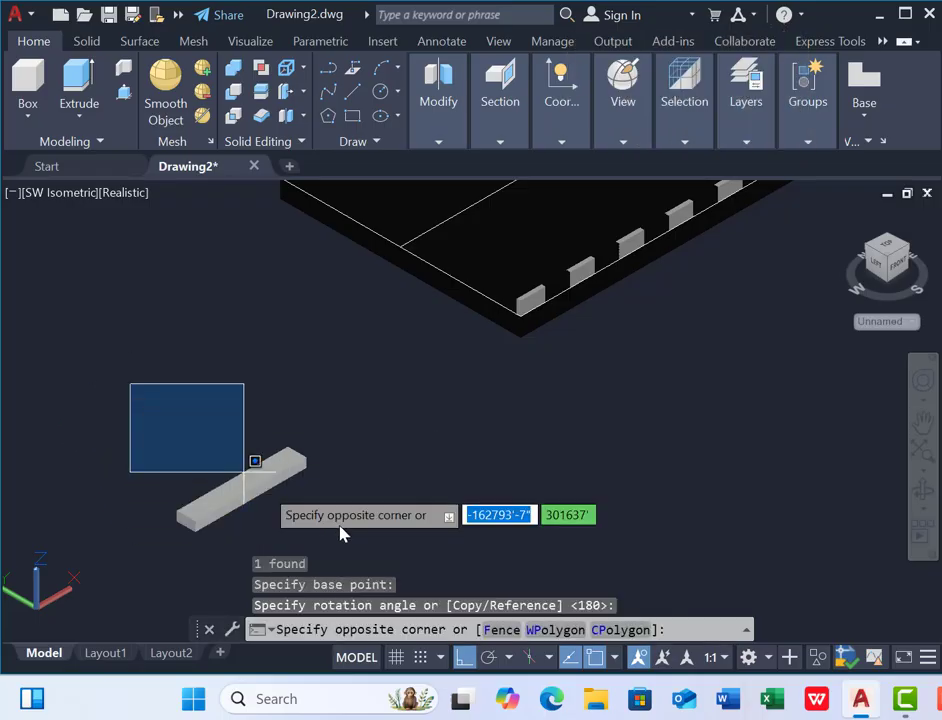
{"action": "left_click", "coordinate": [378, 542]}
{"action": "type", "text": "m"}
{"action": "key", "text": "Return"}
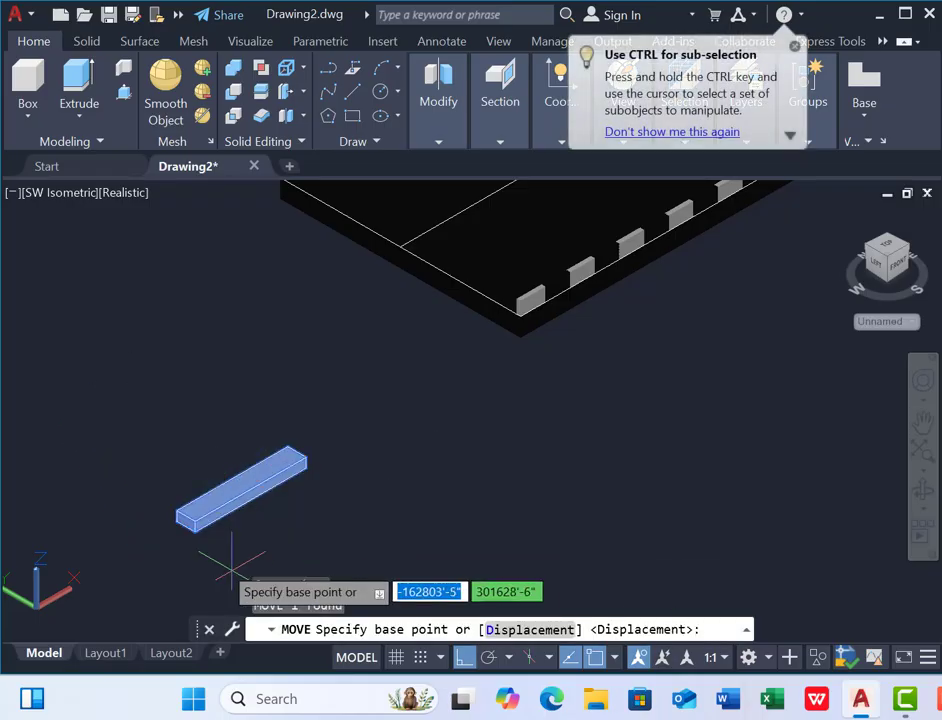
{"action": "scroll", "coordinate": [150, 505], "scroll_direction": "up", "scroll_amount": 4}
{"action": "left_click", "coordinate": [151, 494]}
{"action": "scroll", "coordinate": [212, 421], "scroll_direction": "down", "scroll_amount": 3}
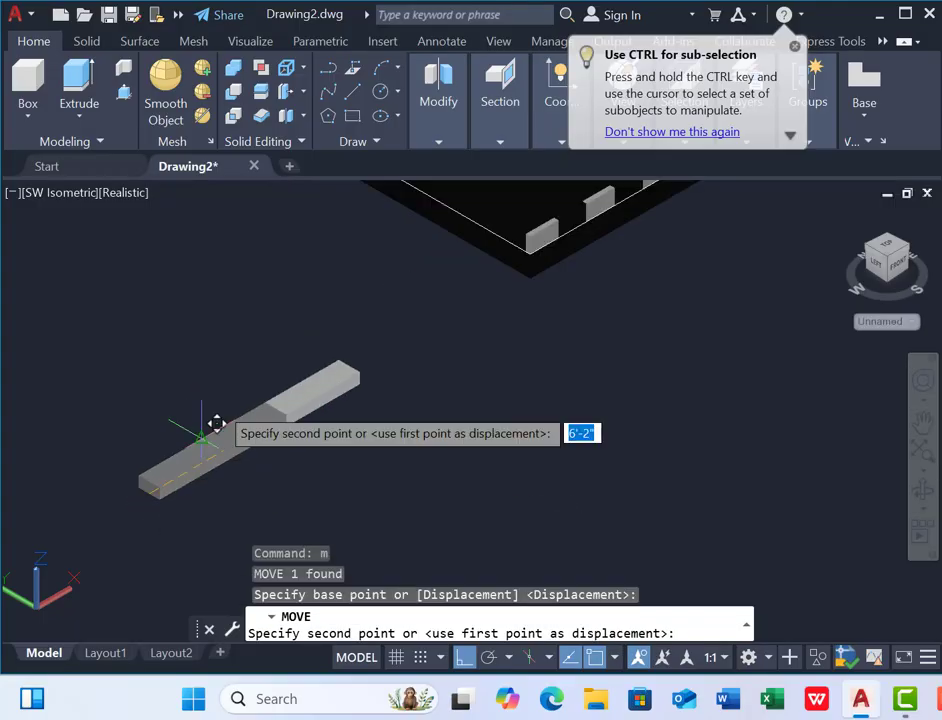
{"action": "scroll", "coordinate": [313, 276], "scroll_direction": "up", "scroll_amount": 4}
{"action": "left_click", "coordinate": [325, 345]}
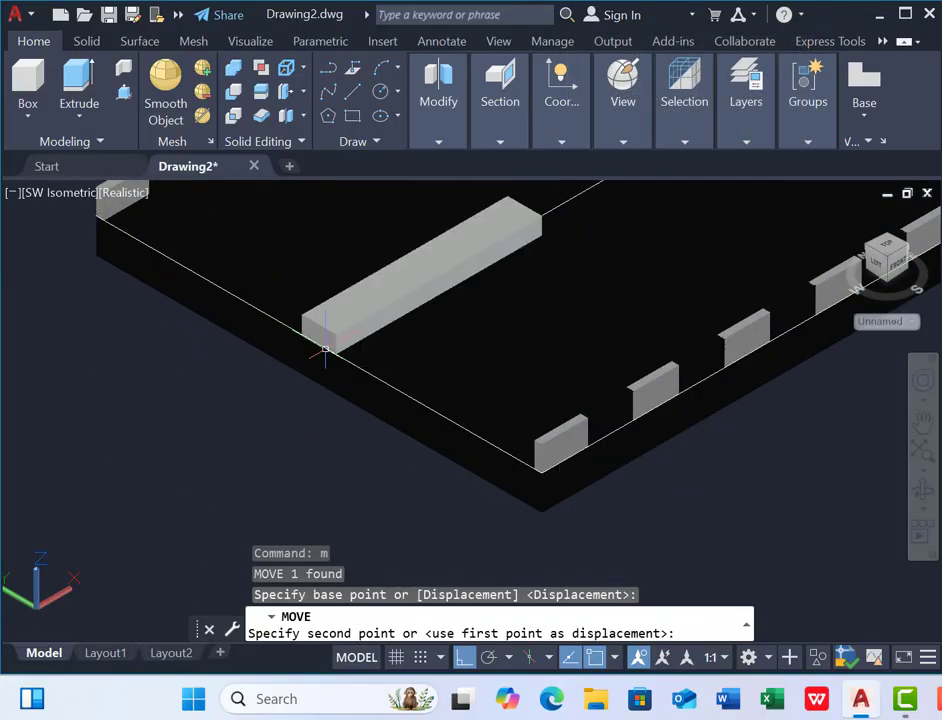
{"action": "scroll", "coordinate": [240, 416], "scroll_direction": "down", "scroll_amount": 5}
{"action": "scroll", "coordinate": [234, 352], "scroll_direction": "up", "scroll_amount": 6}
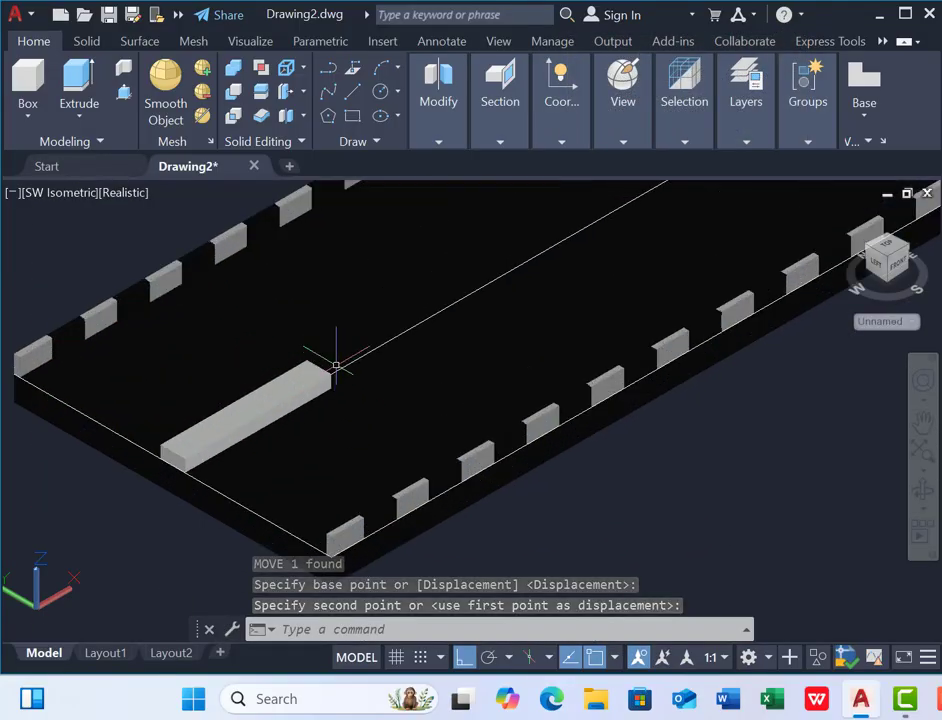
{"action": "scroll", "coordinate": [336, 400], "scroll_direction": "down", "scroll_amount": 5}
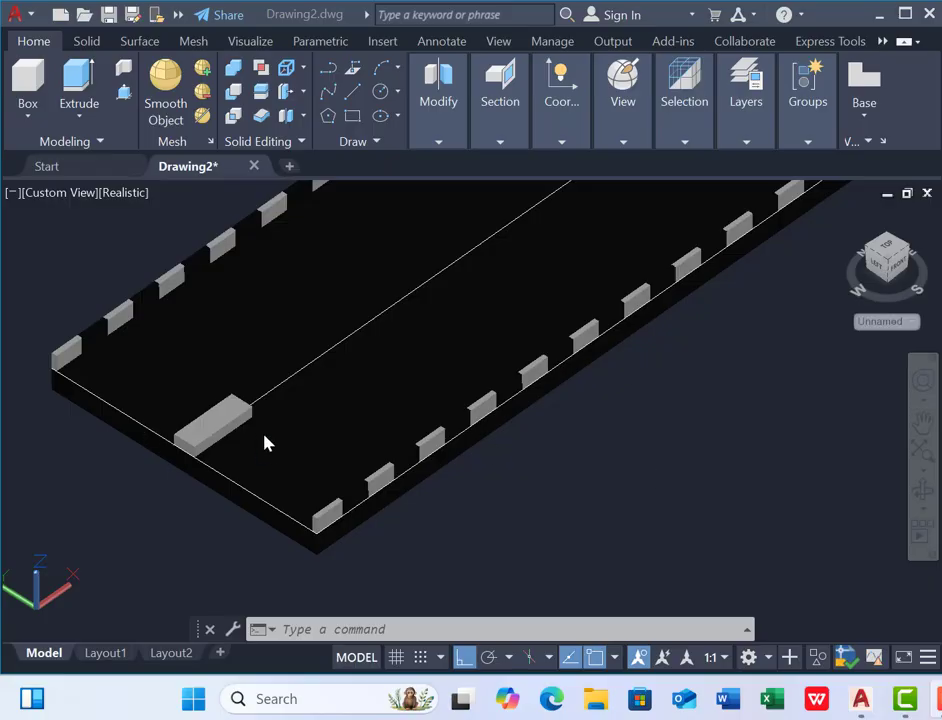
Create a path array of the centre-line box along the road's centre line
{"action": "left_click", "coordinate": [632, 510]}
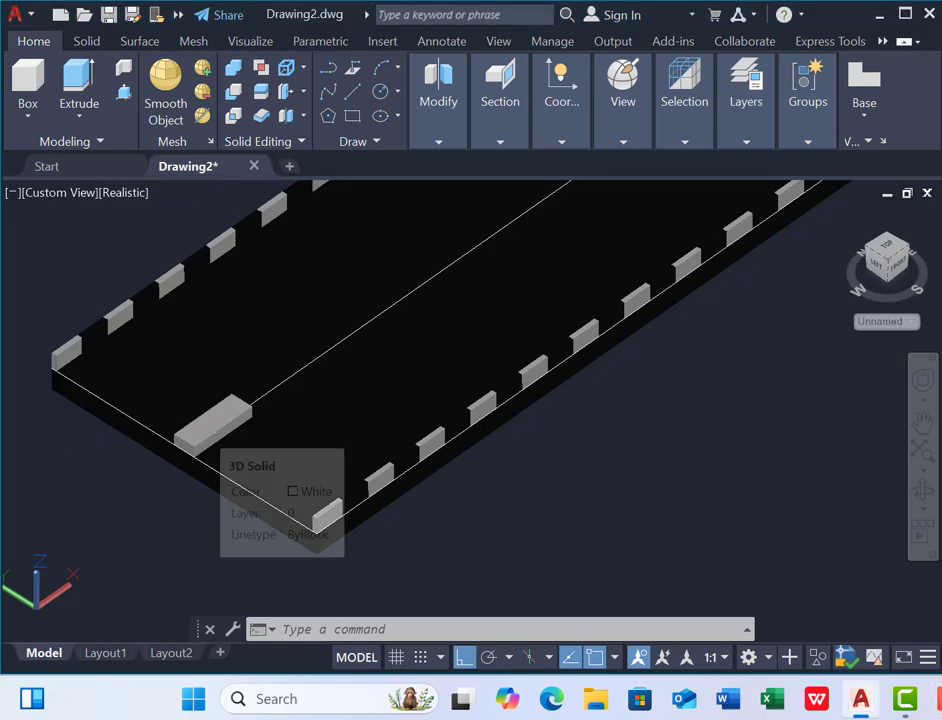
{"action": "left_click", "coordinate": [205, 422]}
{"action": "type", "text": "A"}
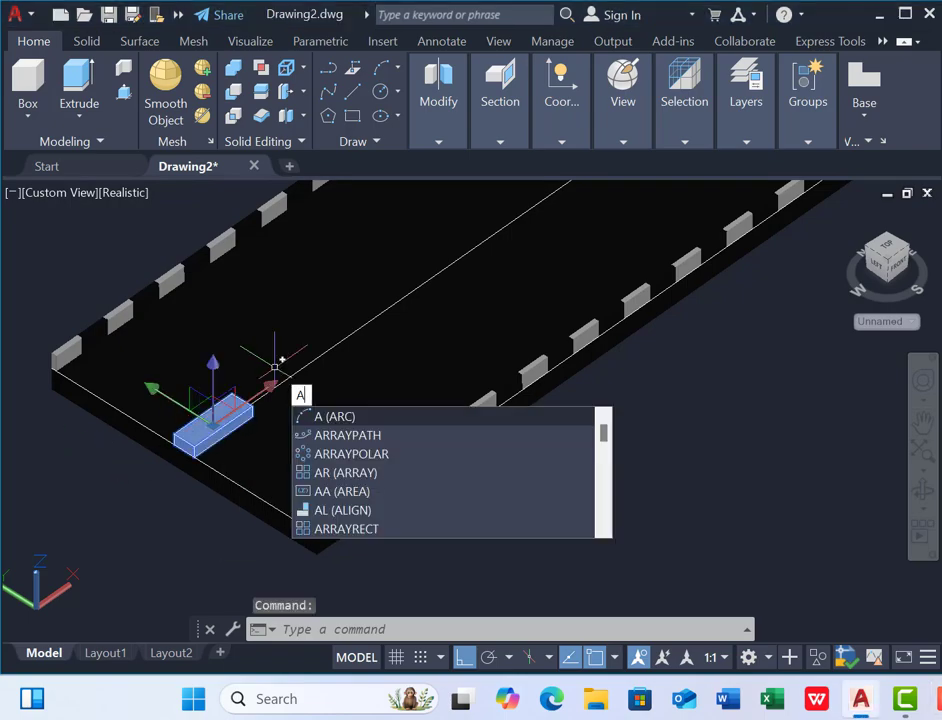
{"action": "left_click", "coordinate": [336, 435]}
{"action": "left_click", "coordinate": [269, 388]}
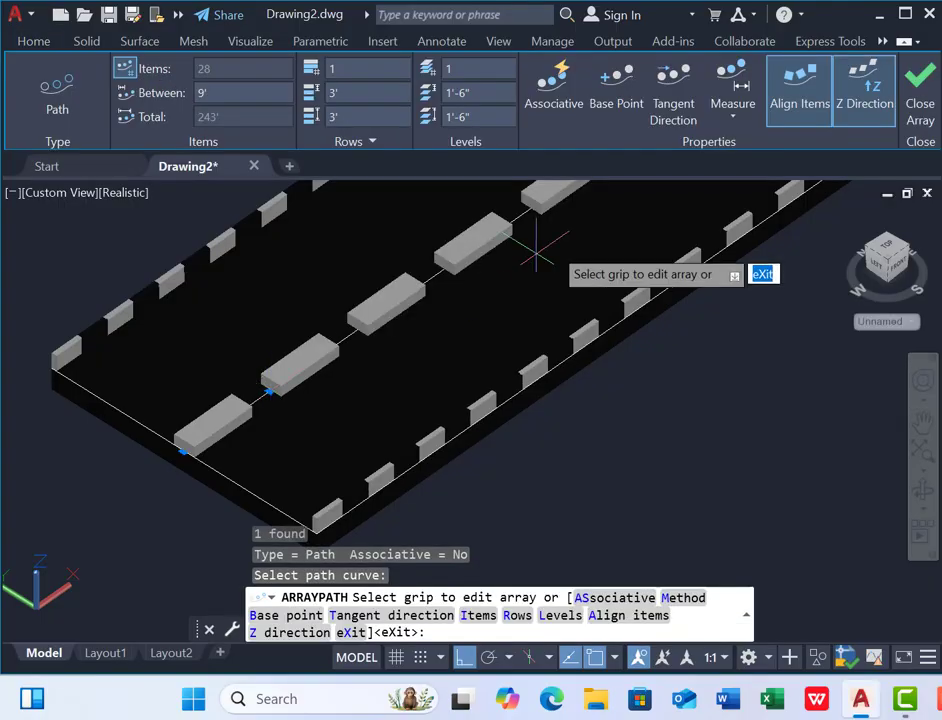
{"action": "scroll", "coordinate": [441, 395], "scroll_direction": "down", "scroll_amount": 5}
Switch the centre-line array to the Divide method with 13 items
{"action": "left_click", "coordinate": [733, 117]}
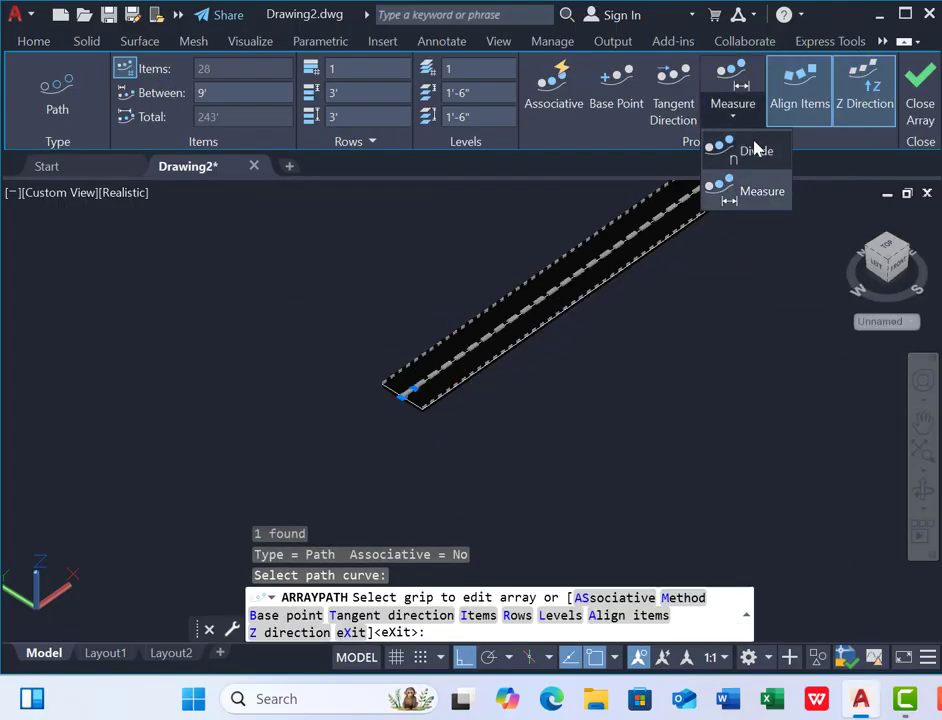
{"action": "left_click", "coordinate": [735, 145]}
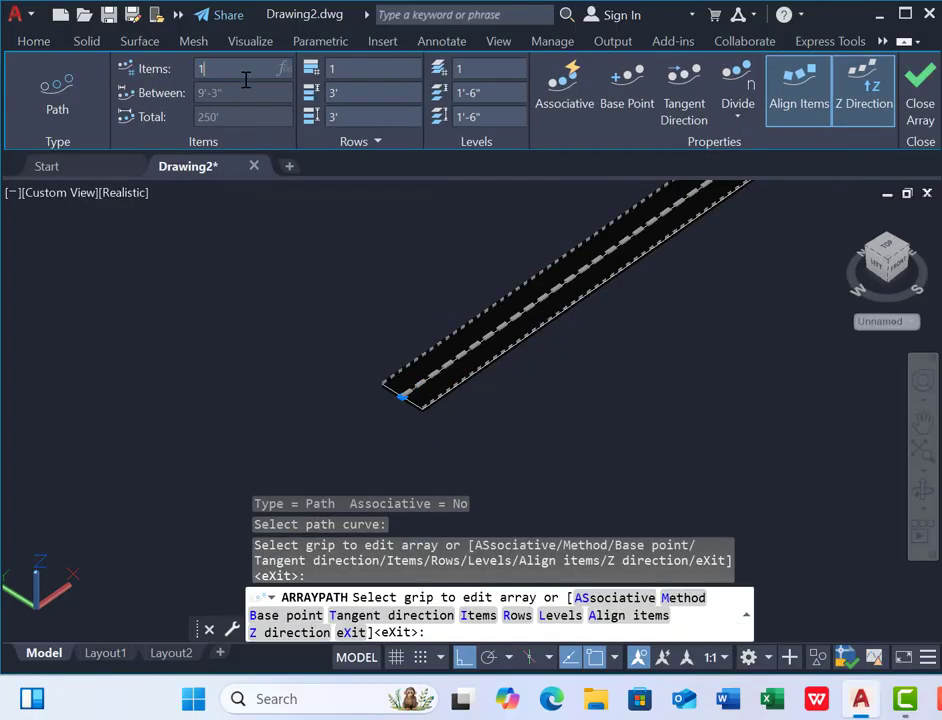
{"action": "key", "text": "Return"}
{"action": "scroll", "coordinate": [305, 396], "scroll_direction": "down", "scroll_amount": 5}
{"action": "scroll", "coordinate": [425, 361], "scroll_direction": "up", "scroll_amount": 4}
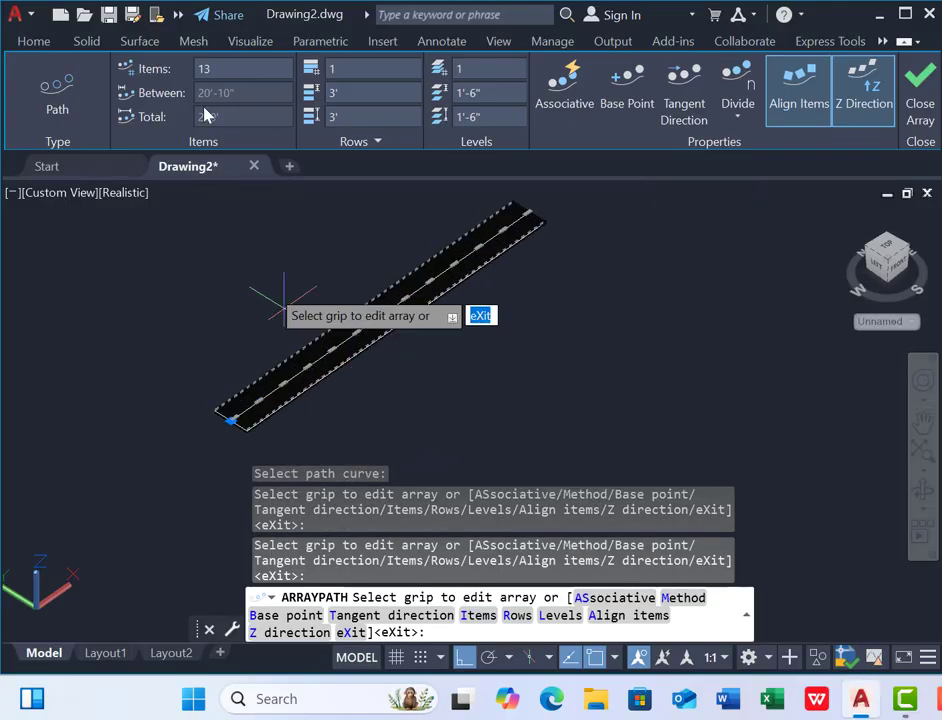
Set the centre-line array's item count to 16 and finish the array
{"action": "key", "text": "Return"}
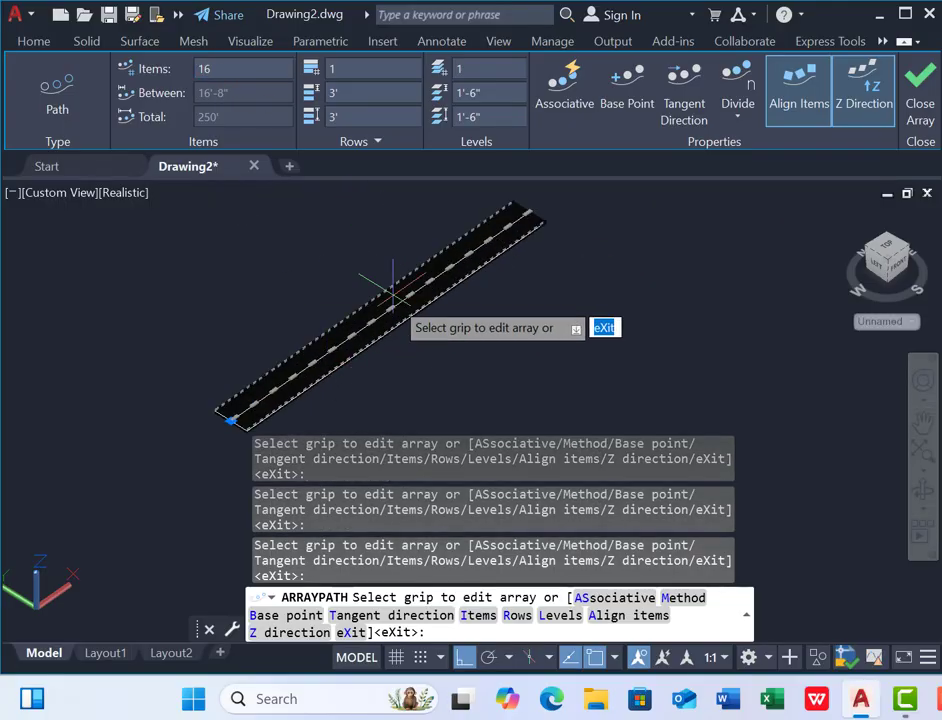
{"action": "scroll", "coordinate": [311, 330], "scroll_direction": "up", "scroll_amount": 3}
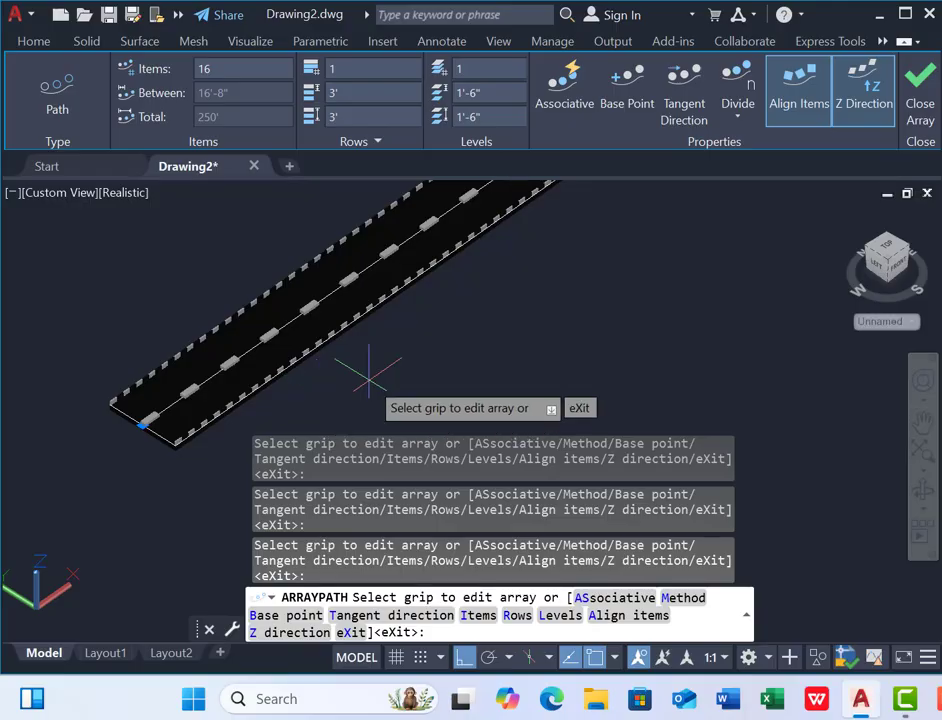
{"action": "key", "text": "Escape"}
Orbit around the road to inspect the centre-line markings and curb rows
{"action": "scroll", "coordinate": [521, 335], "scroll_direction": "down", "scroll_amount": 5}
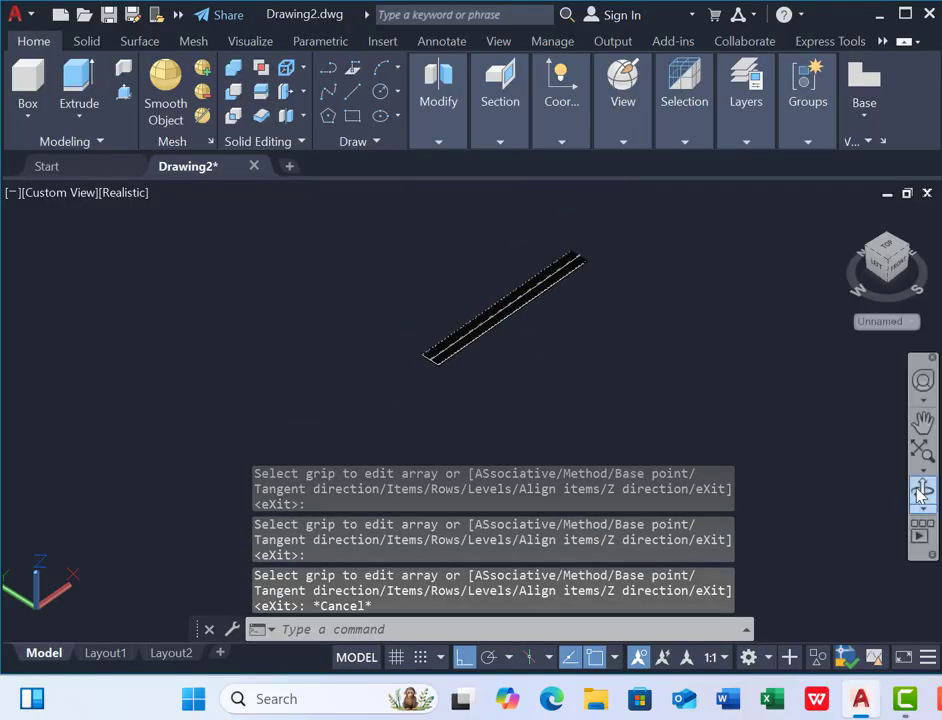
{"action": "left_click", "coordinate": [921, 488]}
{"action": "scroll", "coordinate": [529, 348], "scroll_direction": "up", "scroll_amount": 4}
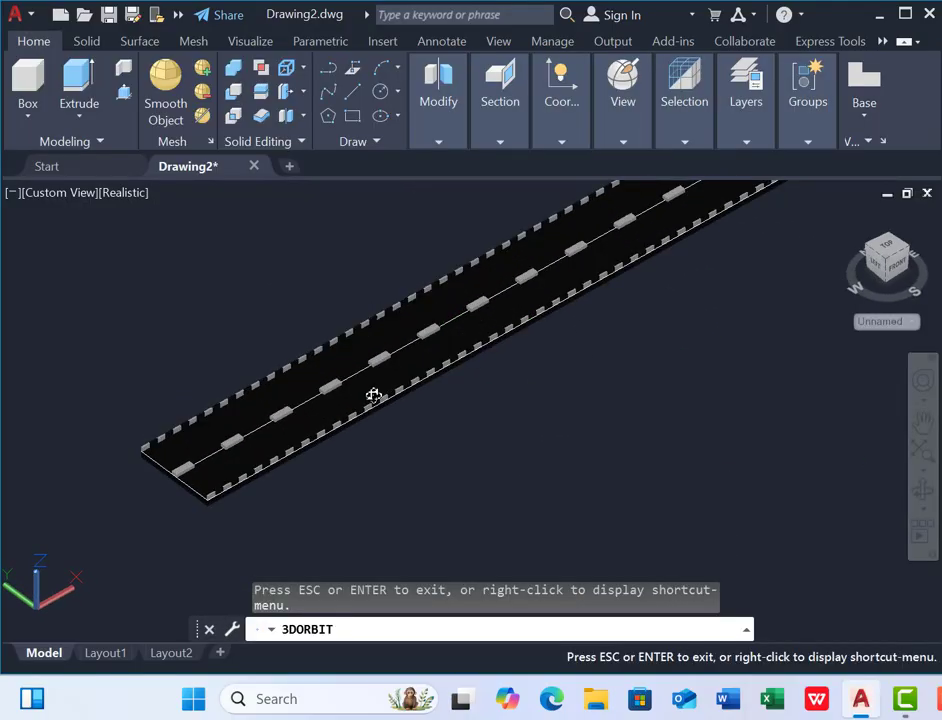